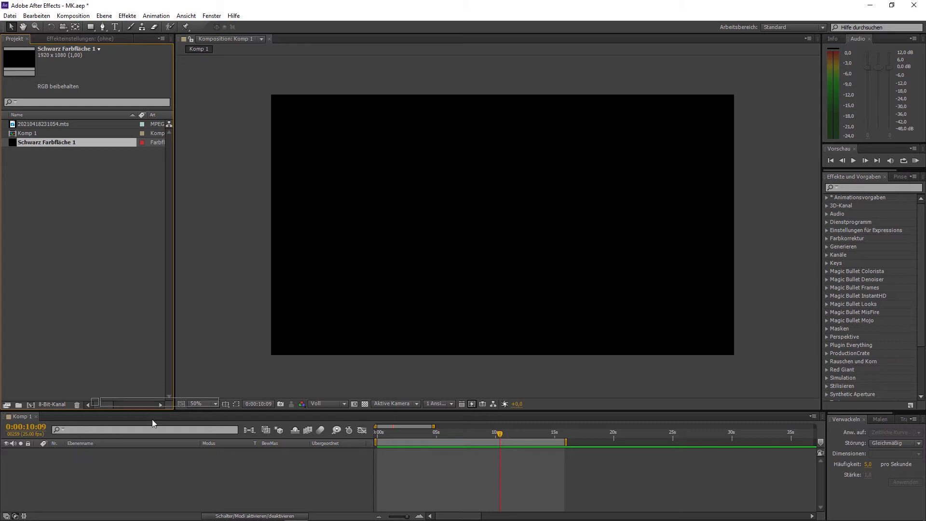
Apply the Fraktales Rauschen effect to the Schwarz Farbfläche 1 layer
click(128, 18)
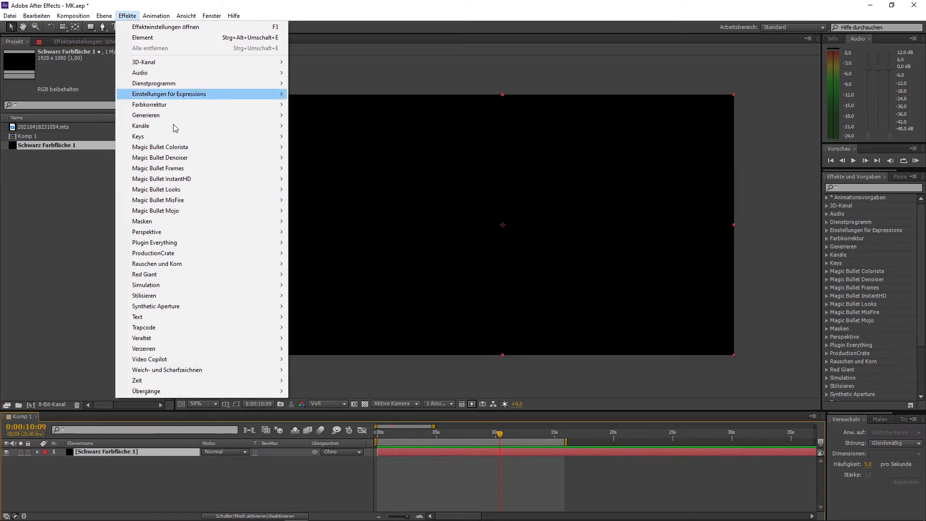
mouse_move(191, 264)
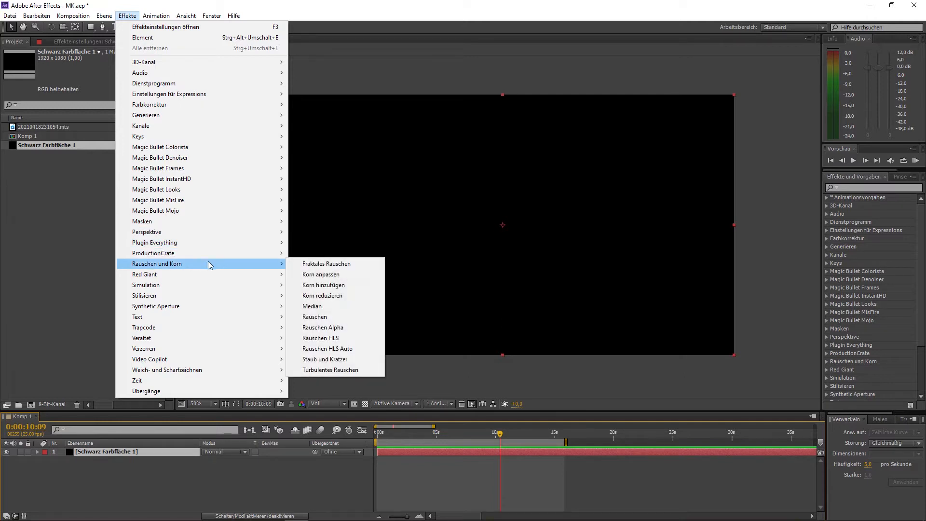
click(310, 264)
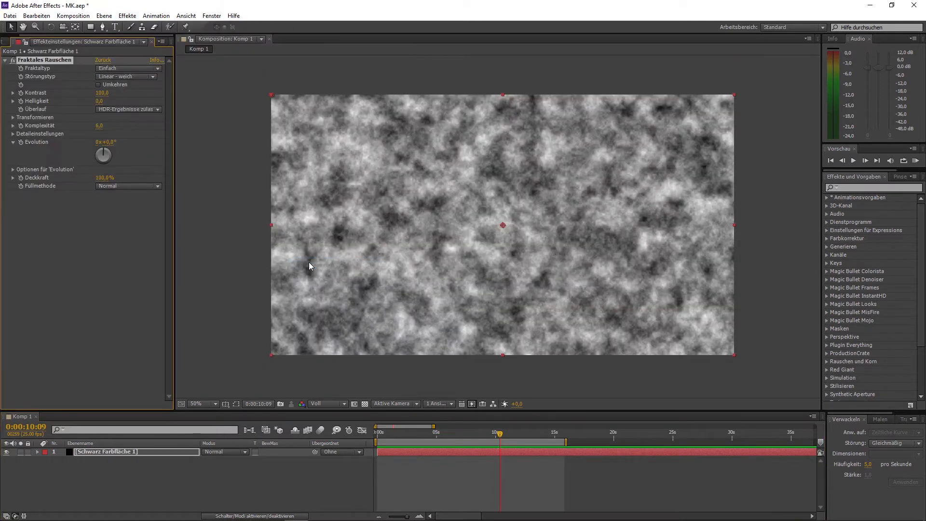
Draw a closed, straight-sided pen mask across the middle of the noise layer, shaped as a long bar forking into two points at its right end
click(102, 27)
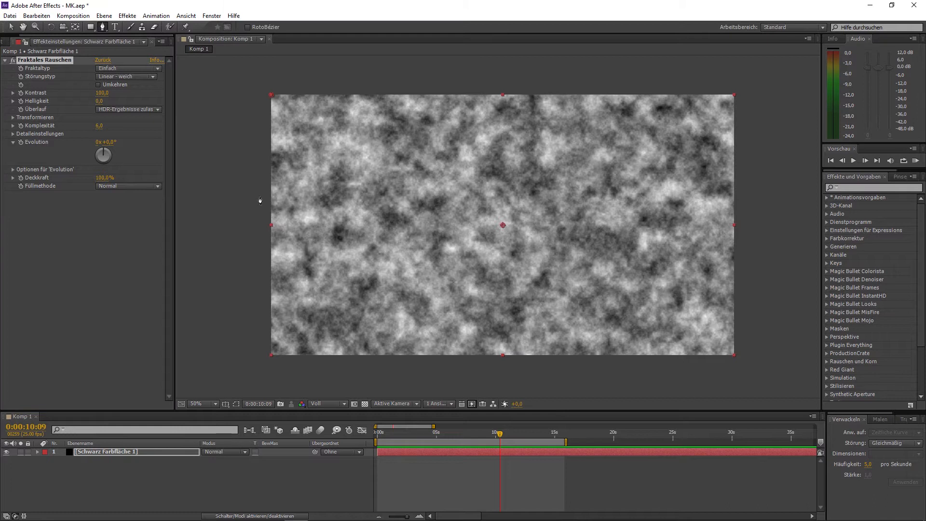
click(303, 215)
click(395, 214)
click(439, 213)
click(493, 212)
click(558, 212)
click(601, 201)
click(660, 196)
click(702, 205)
click(670, 213)
click(576, 231)
click(626, 244)
click(659, 245)
click(624, 257)
click(507, 266)
click(409, 272)
click(332, 274)
click(302, 268)
click(302, 233)
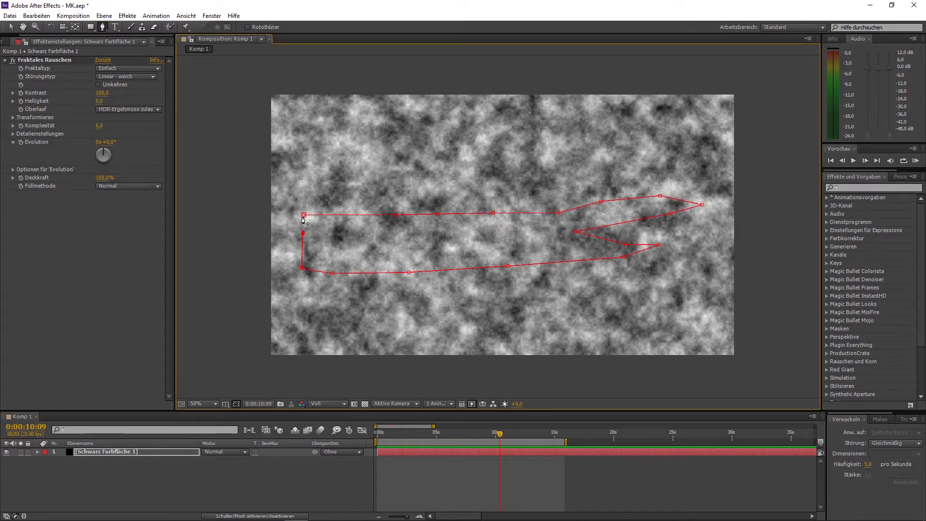
click(303, 215)
Pre-compose the masked noise layer as "glass", moving all attributes into the new composition
click(104, 16)
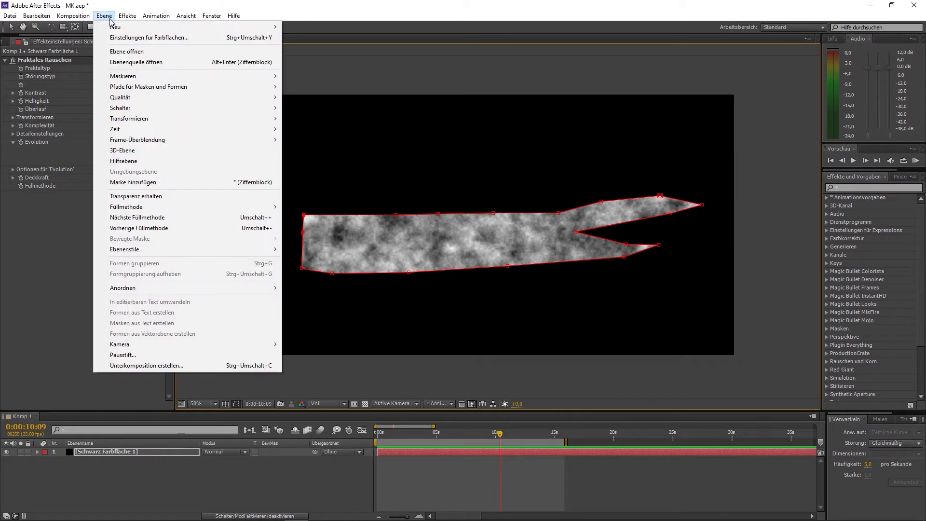
click(177, 366)
click(382, 254)
click(522, 201)
text(glass)
click(493, 296)
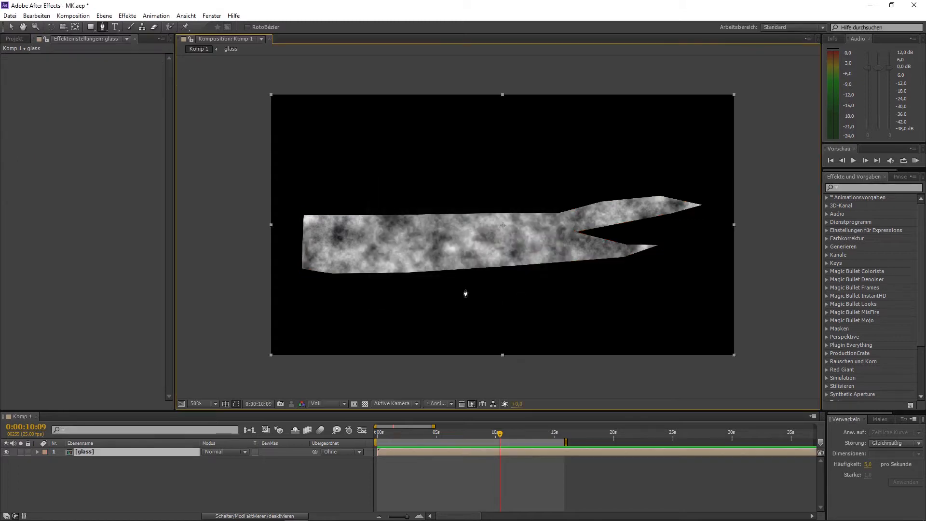
Add another Schwarz Farbfläche 1 layer above glass and give it Fraktales Rauschen with Kontrast 199 and Helligkeit -29
click(15, 38)
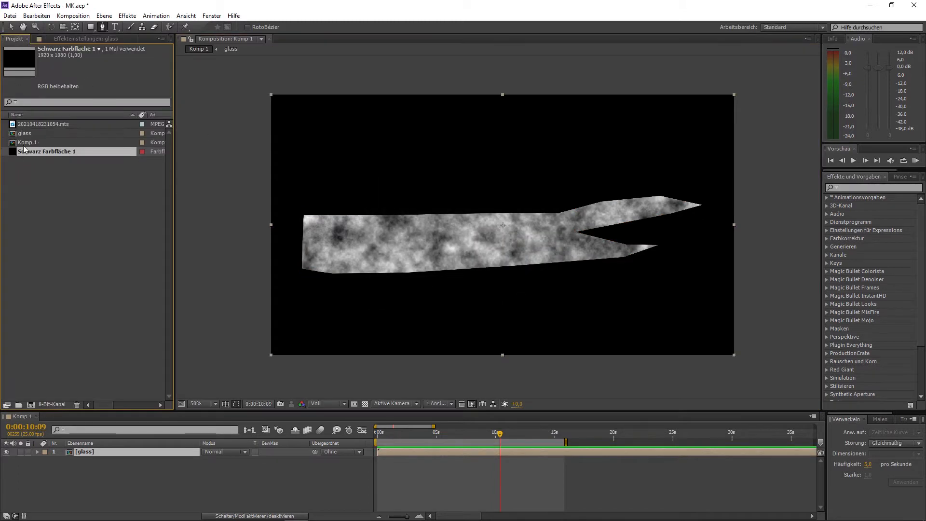
drag(28, 153, 78, 455)
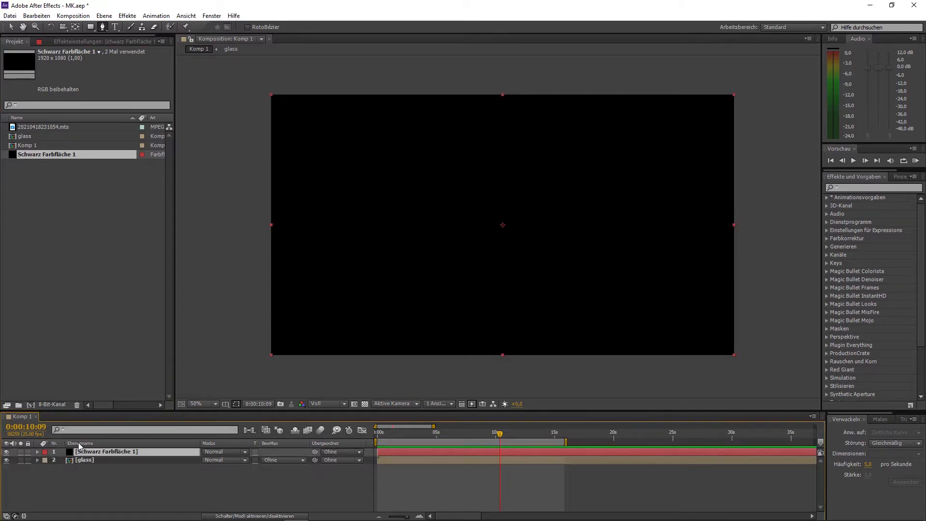
click(127, 15)
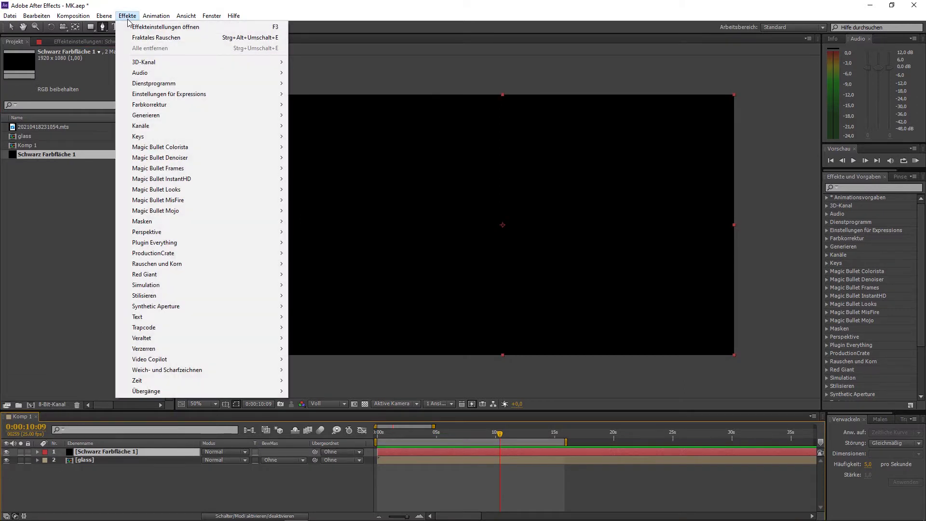
click(145, 37)
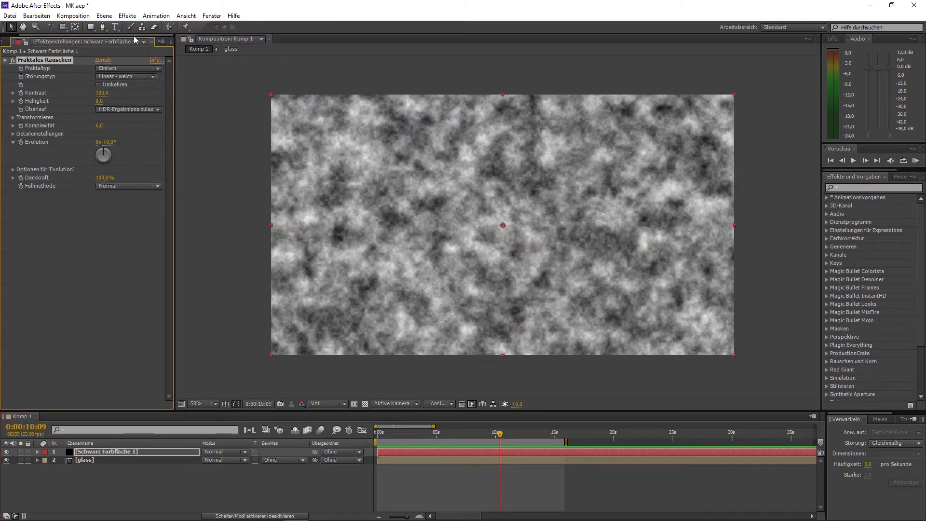
drag(100, 93, 156, 94)
drag(93, 100, 90, 103)
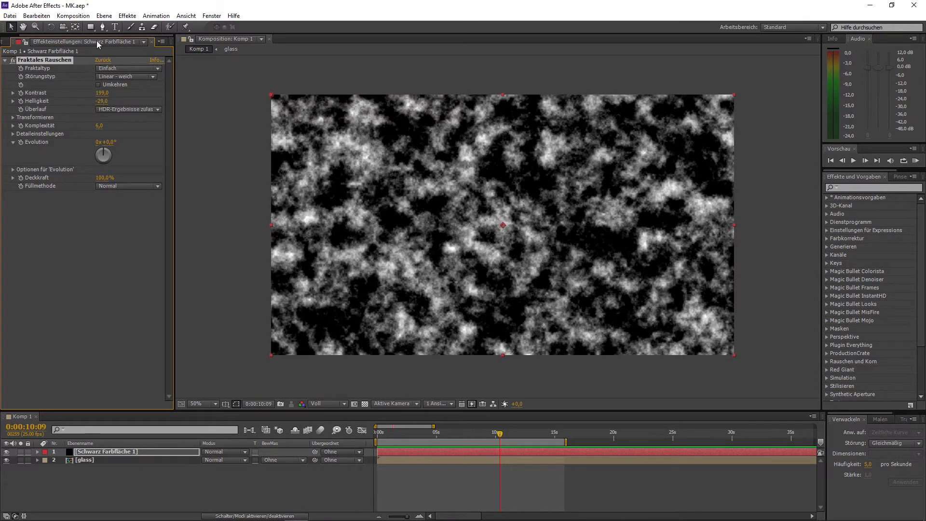
Pre-compose the high-contrast noise layer as "bg", moving all attributes into the new composition
click(103, 17)
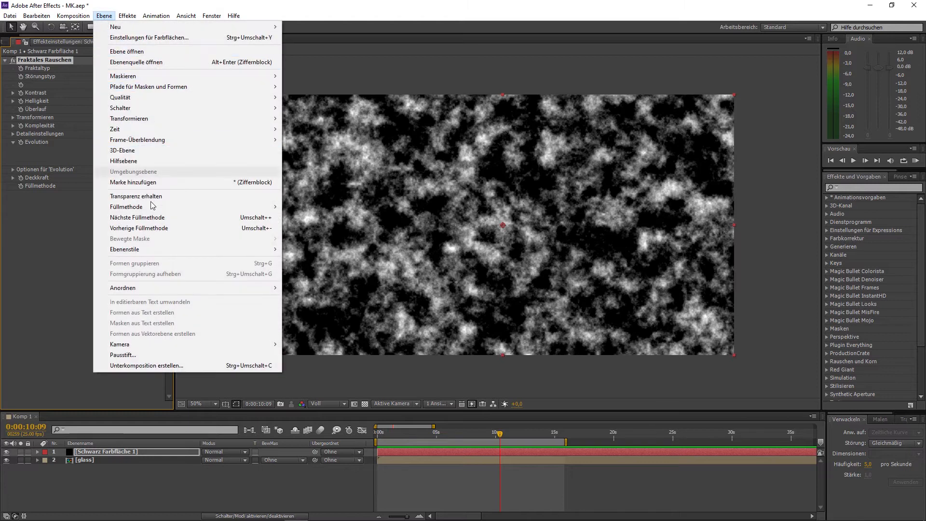
click(142, 365)
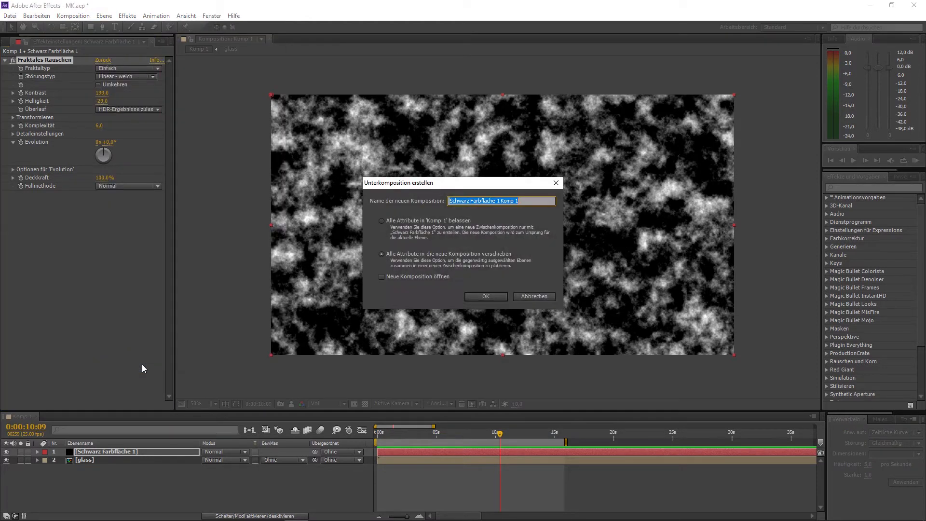
text(bg)
click(386, 256)
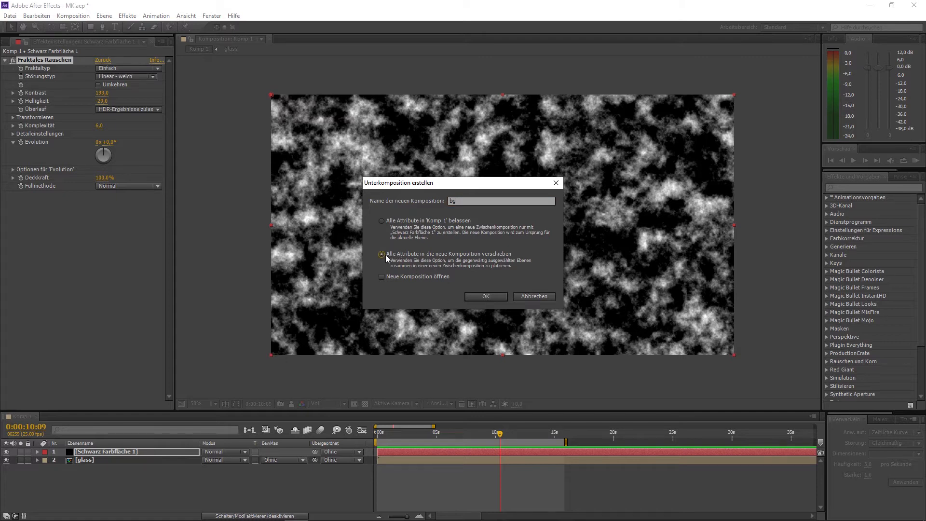
click(473, 295)
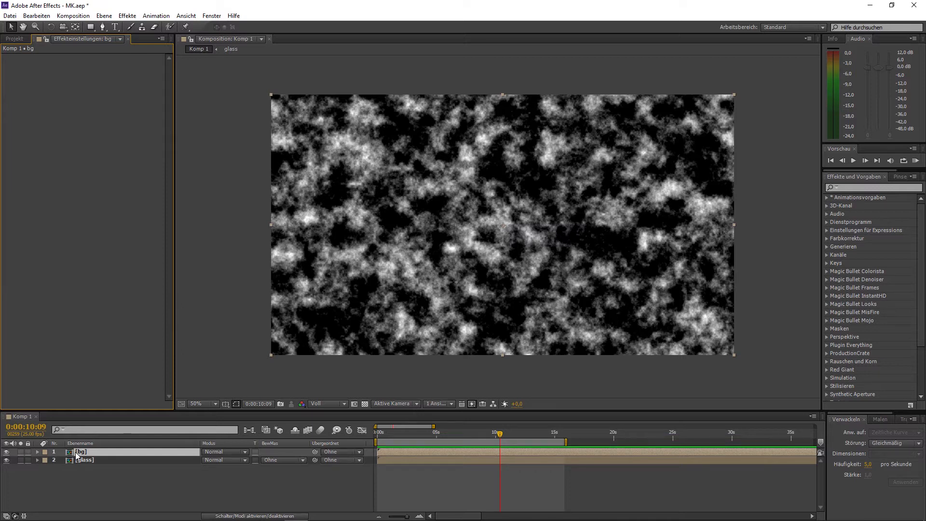
Move the bg layer beneath glass and set its track matte to Luma-Maske '[glass]'
drag(76, 453, 77, 463)
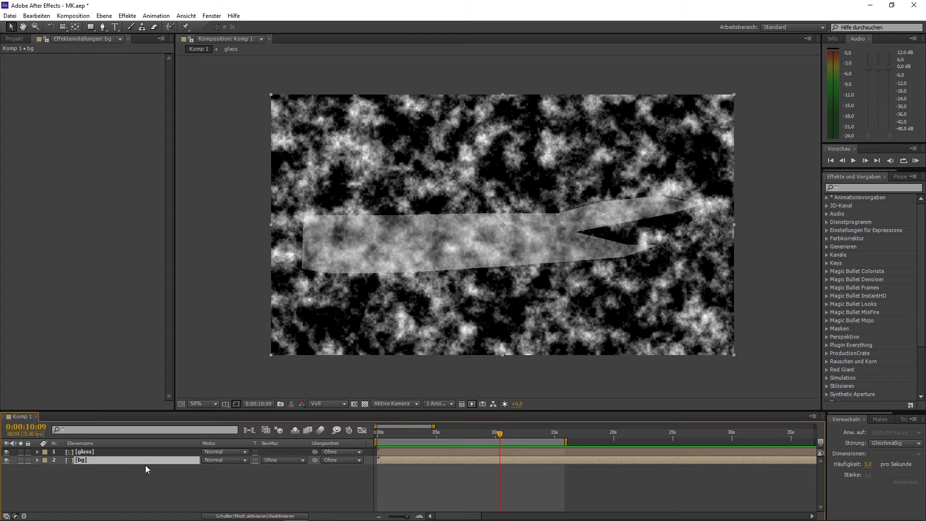
click(285, 462)
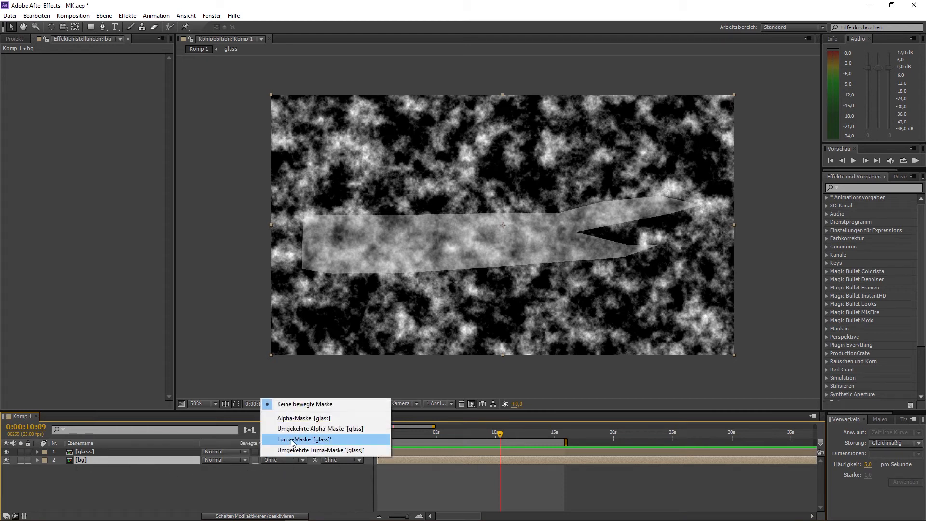
click(293, 440)
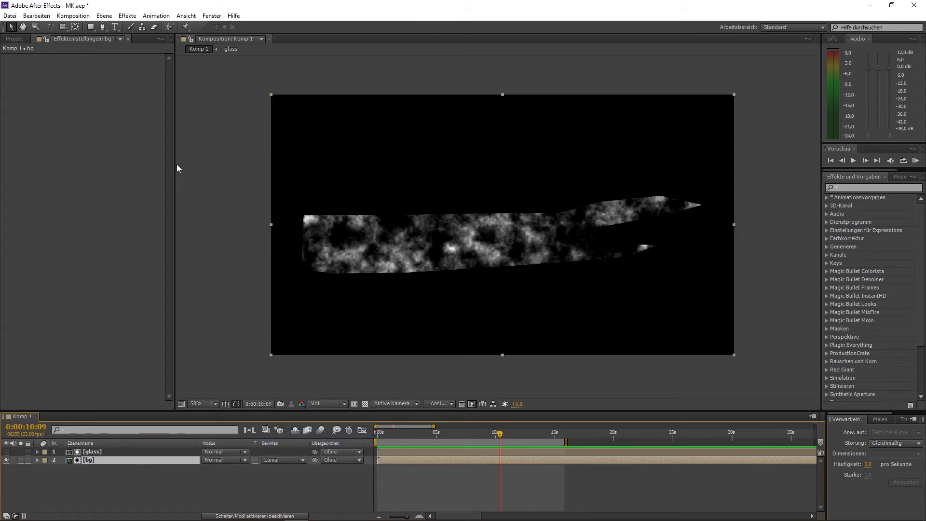
Apply the CC Glass effect to the bg layer and choose the glass layer as its Bump Map
click(127, 15)
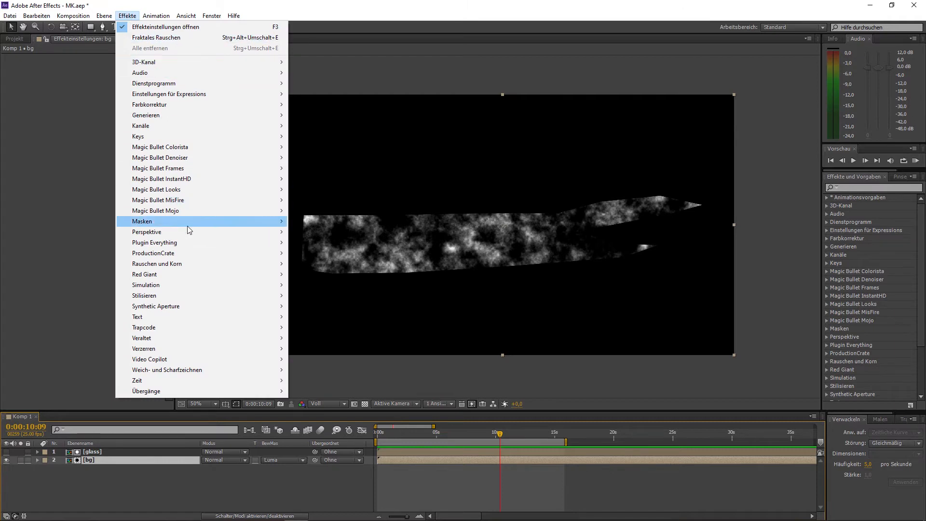
mouse_move(195, 296)
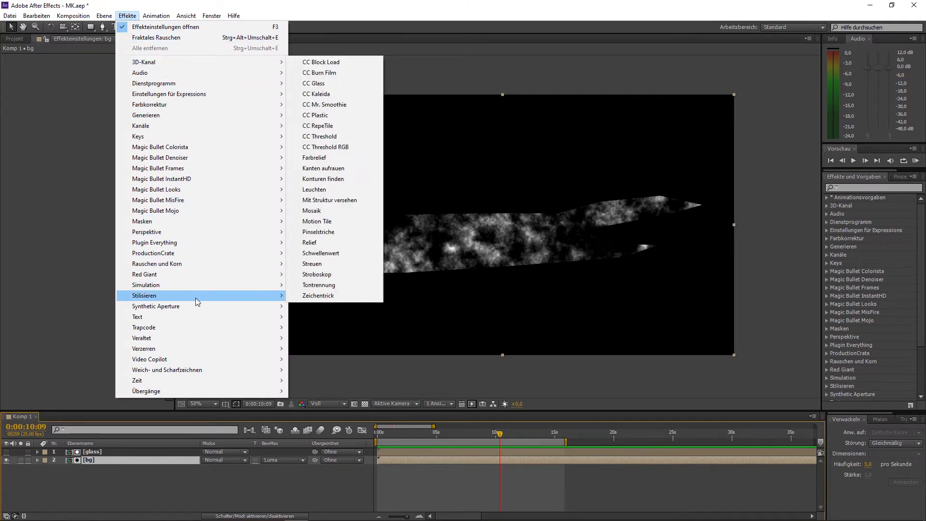
click(327, 84)
click(13, 65)
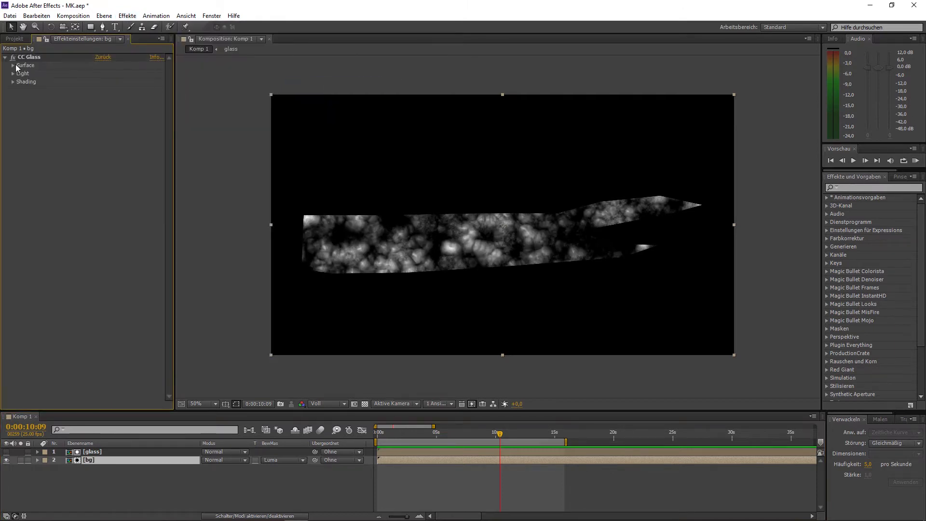
click(114, 76)
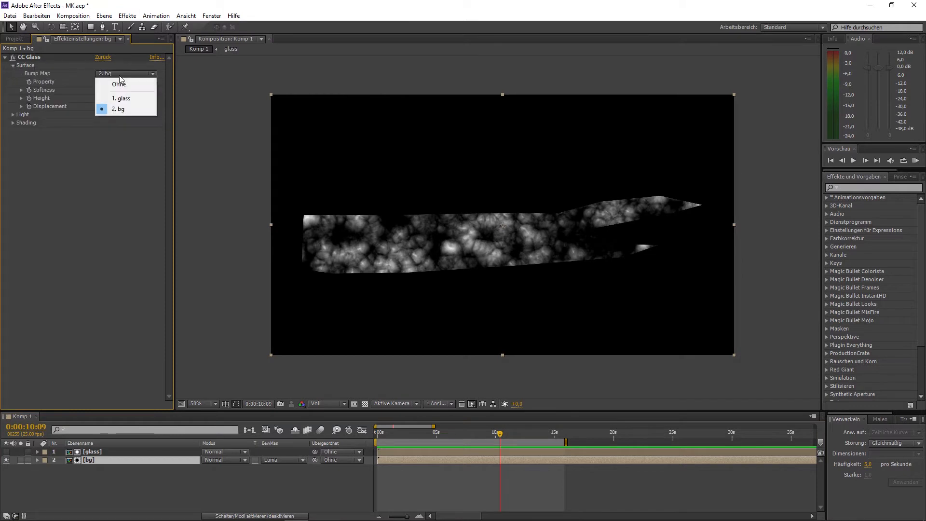
click(128, 101)
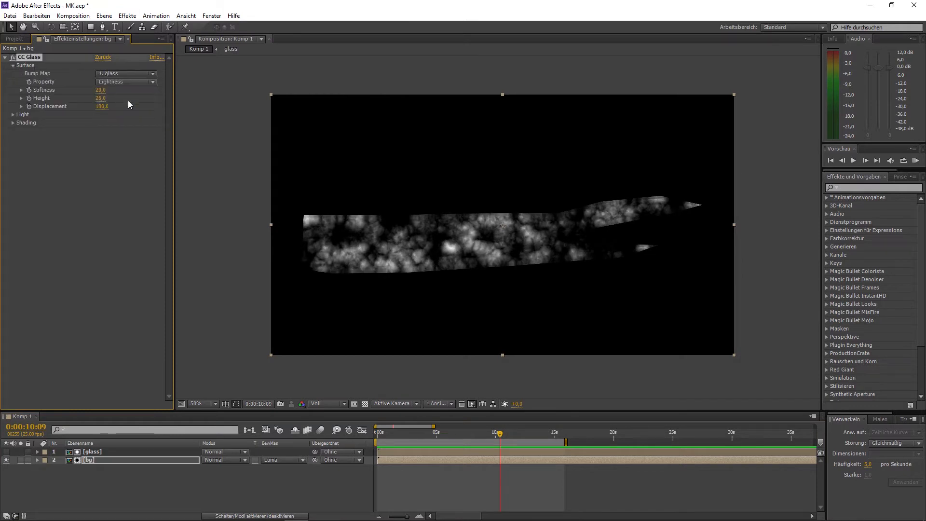
Set the CC Glass surface Softness to 5 and Height to 100
click(102, 90)
key(Return)
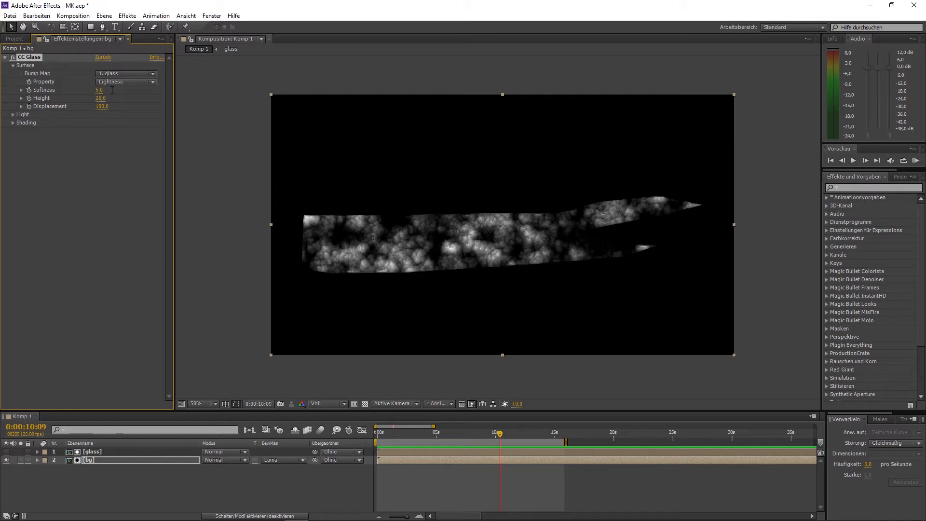
click(104, 97)
text(100)
key(Return)
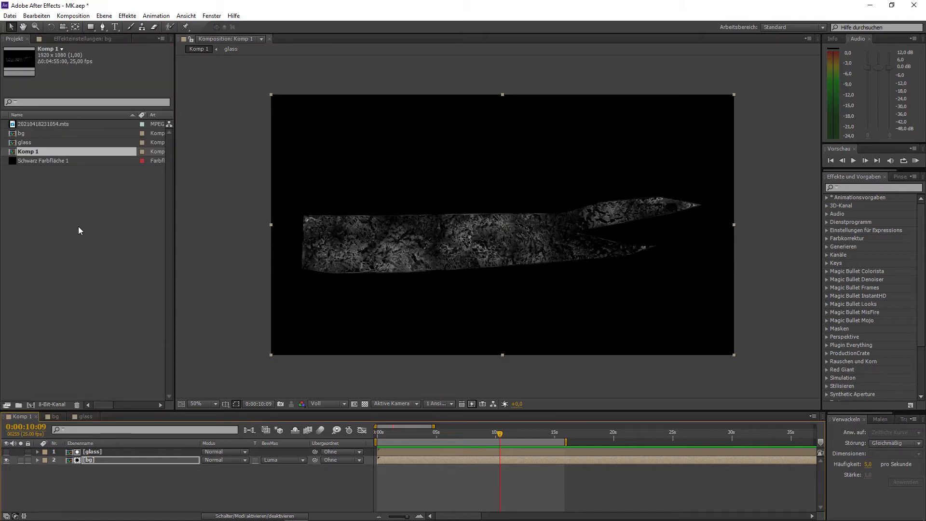
In the glass composition, apply Kanten aufrauen to the black solid and set its Rahmen value to 50
double_click(26, 143)
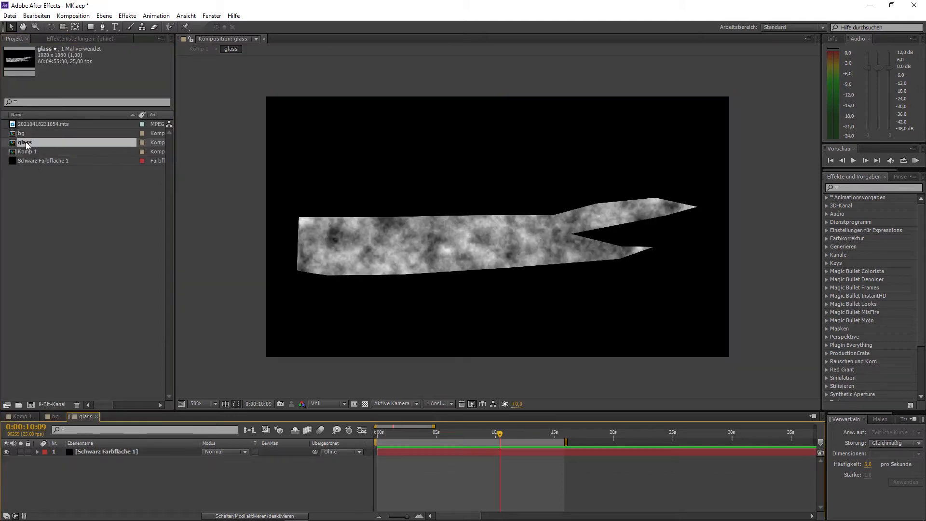
click(112, 452)
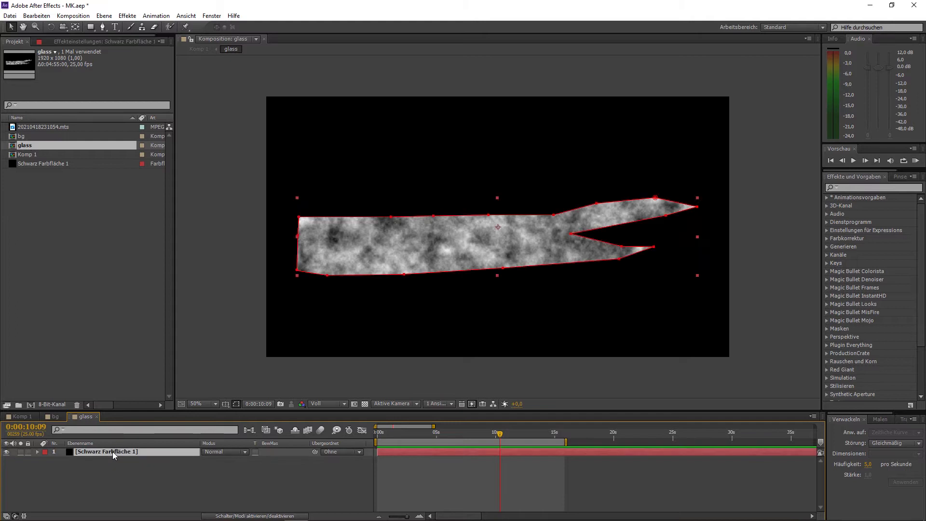
click(128, 16)
mouse_move(227, 296)
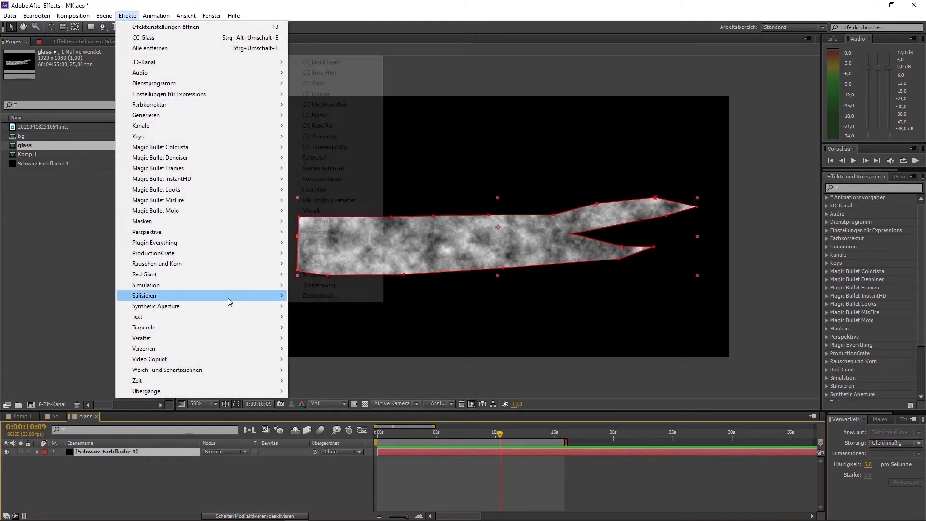
click(349, 169)
click(102, 218)
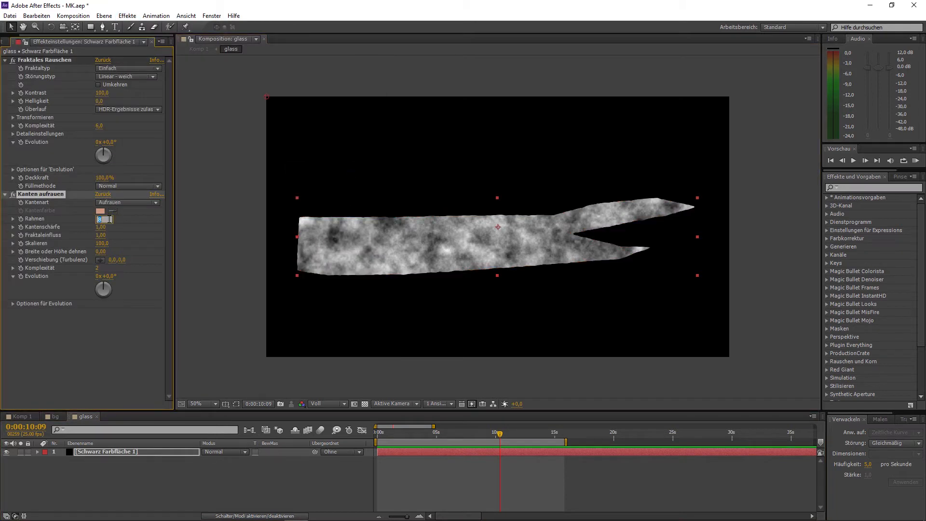
text(50)
key(Return)
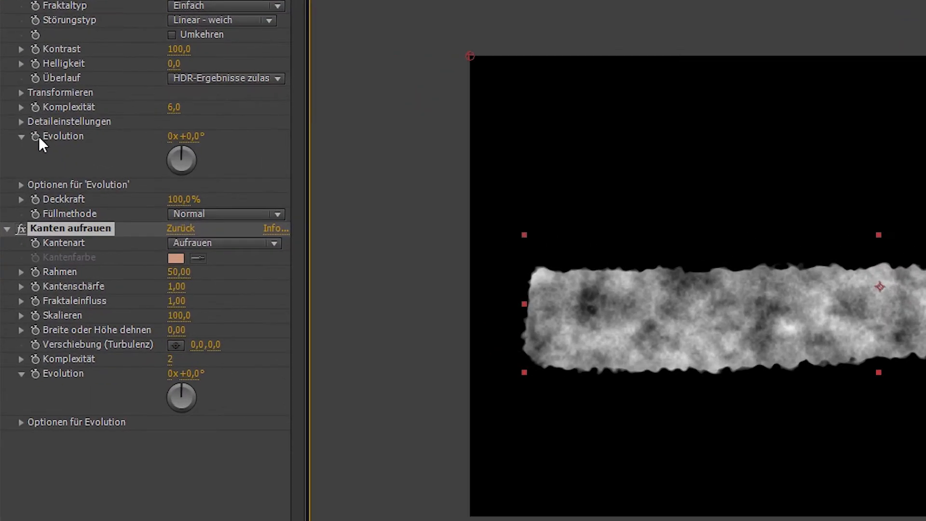
Turn on keyframing for the Evolution properties of both Fraktales Rauschen and Kanten aufrauen
click(39, 137)
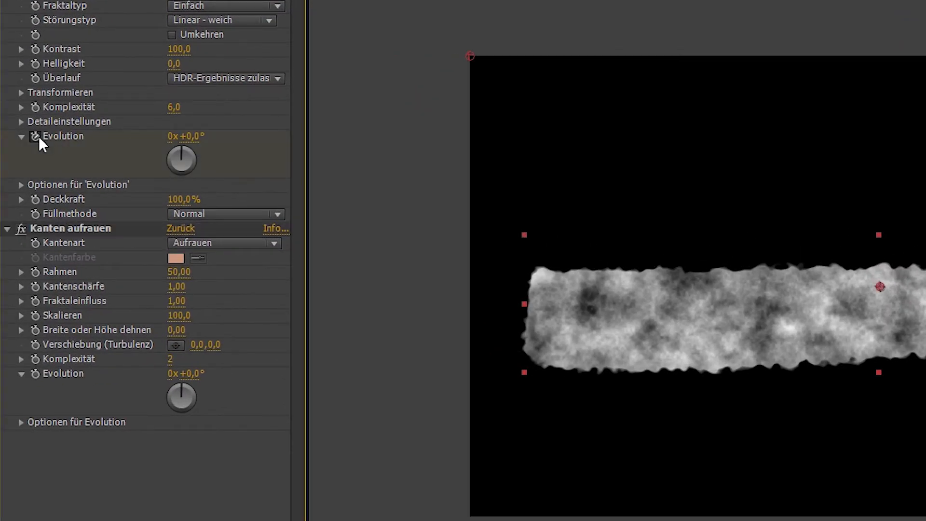
click(35, 373)
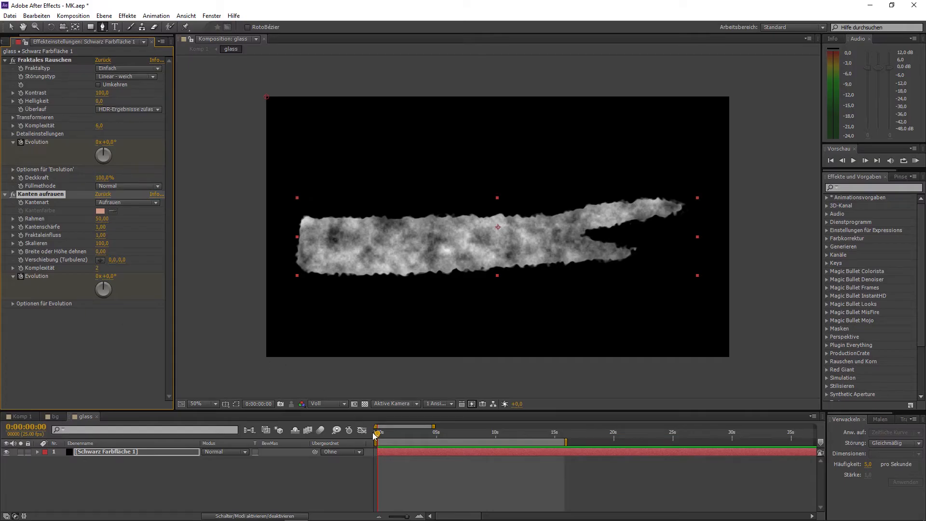
At 0:00:14:07, set Evolution to 2x+233° for Fraktales Rauschen and 2x+175° for Kanten aufrauen
drag(411, 431, 546, 434)
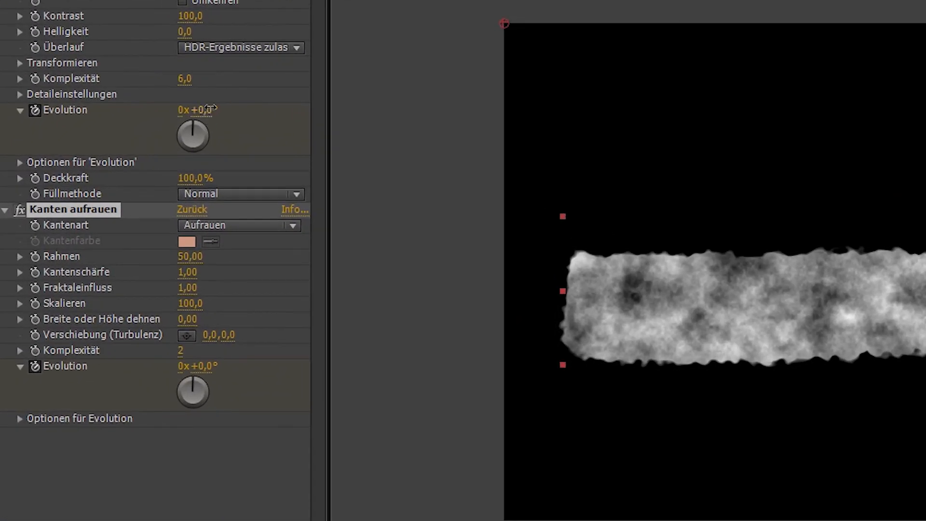
drag(211, 108, 260, 109)
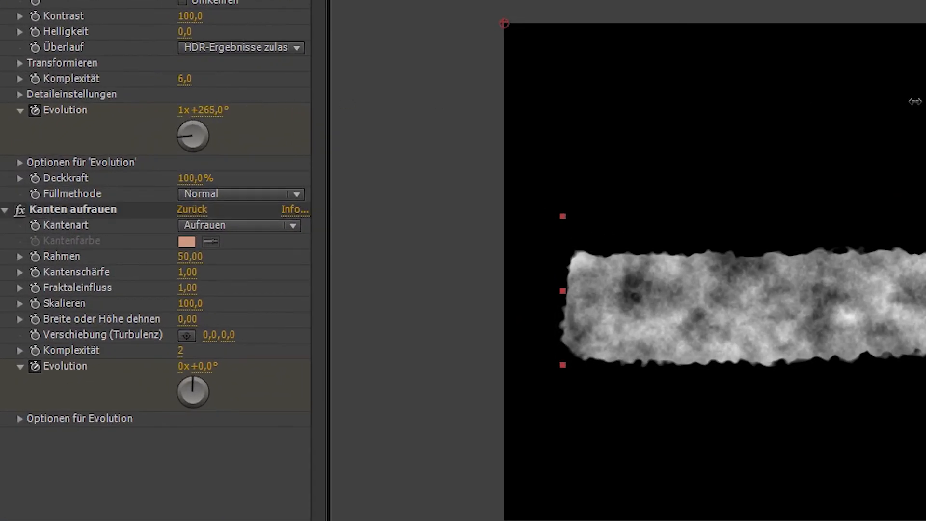
drag(236, 366, 282, 366)
Draw a small closed, pointed mask inside the blunt end of the masked noise shape on the black solid
drag(326, 246, 360, 245)
click(378, 248)
click(341, 256)
click(328, 253)
click(325, 243)
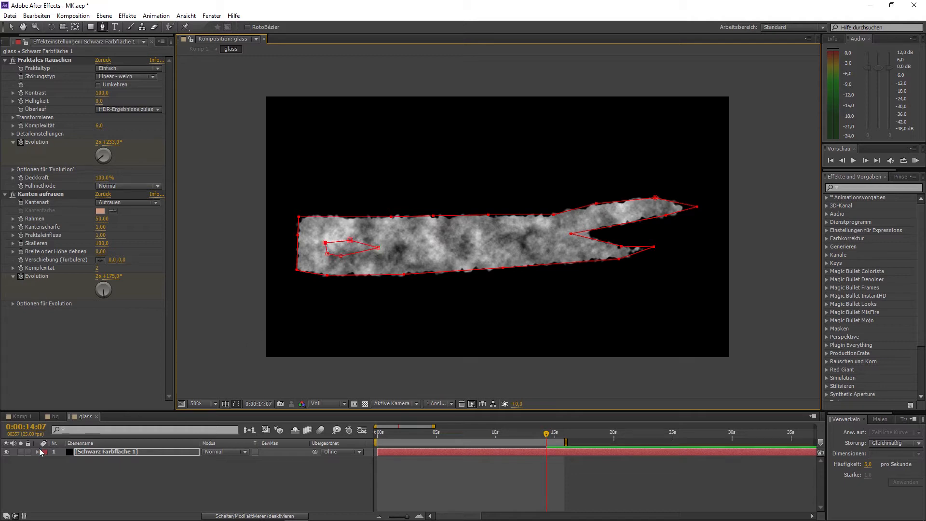
Set the mode of Maske 2 to Subtrahieren to cut a hole in the noise shape
click(38, 452)
click(226, 477)
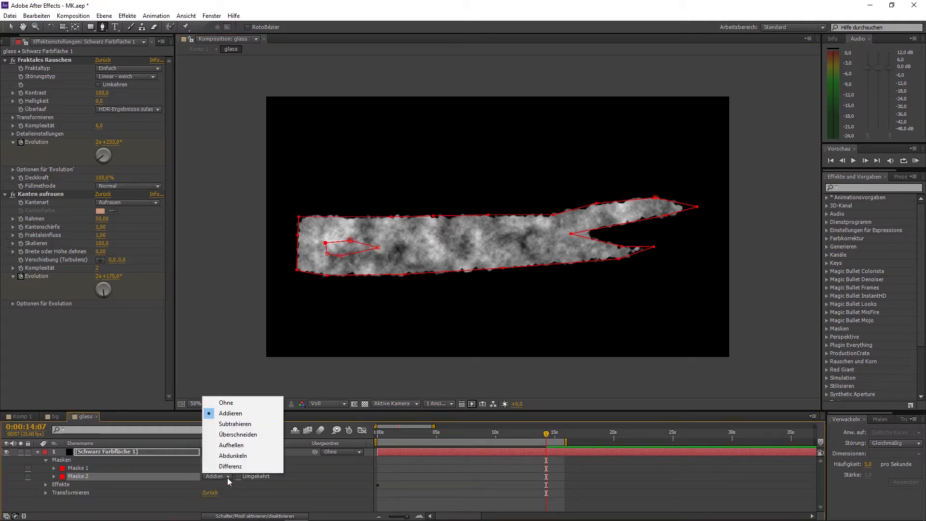
click(219, 424)
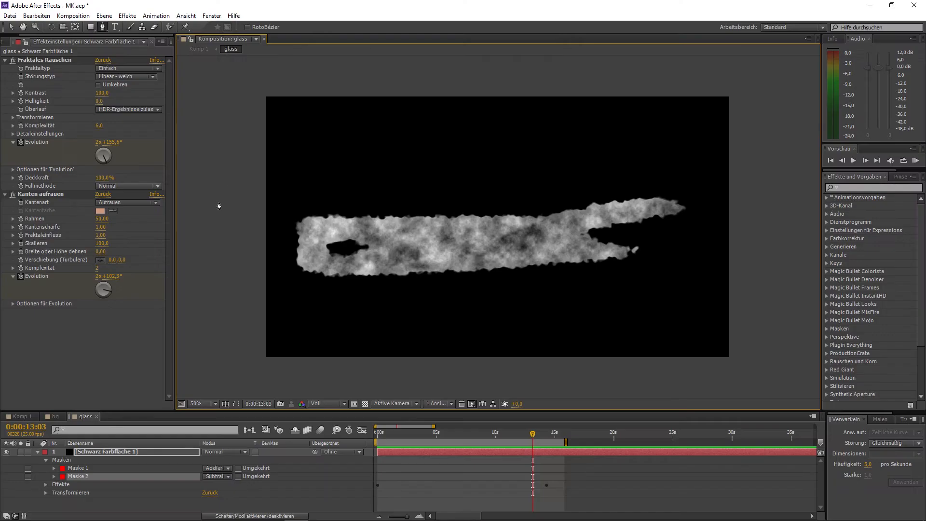
In Komp 1, apply Tonwertkorrektur to the glass layer and set Eingabe: Lichter to 150
click(22, 416)
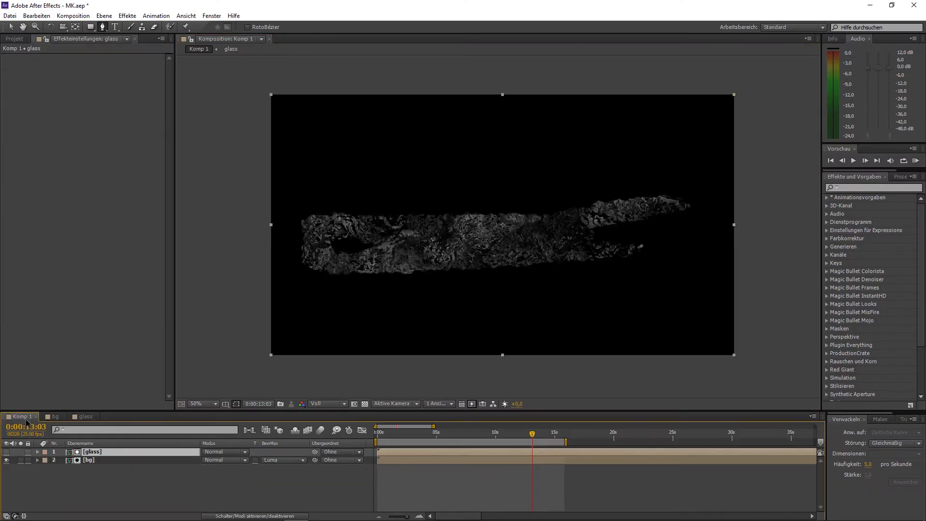
click(129, 18)
mouse_move(168, 105)
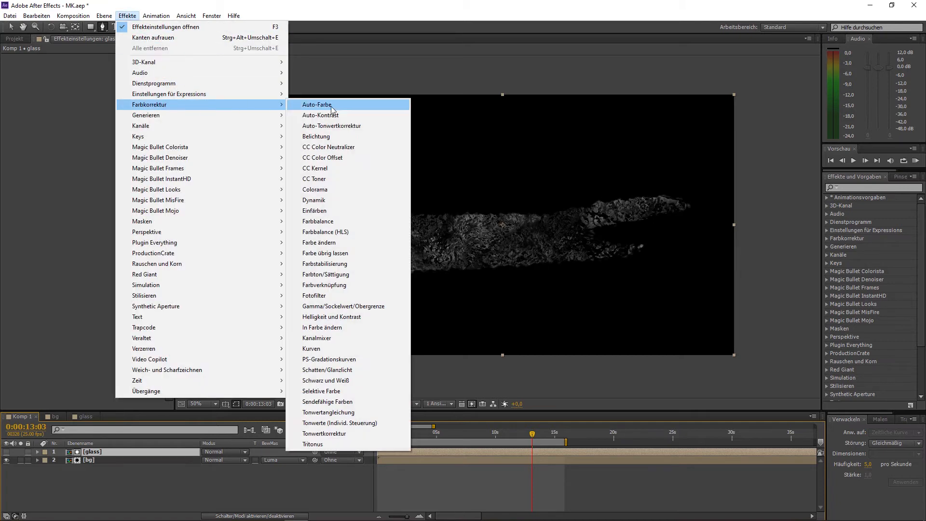
click(324, 433)
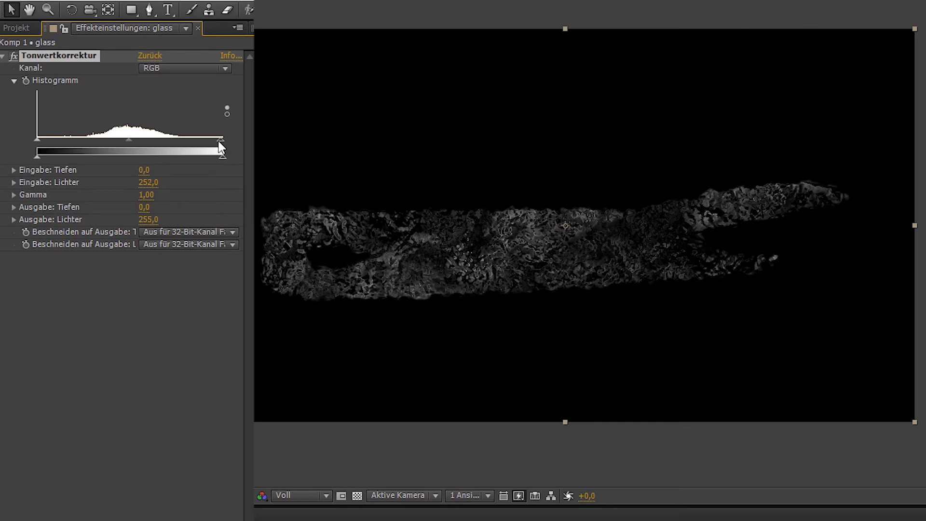
drag(193, 139, 146, 138)
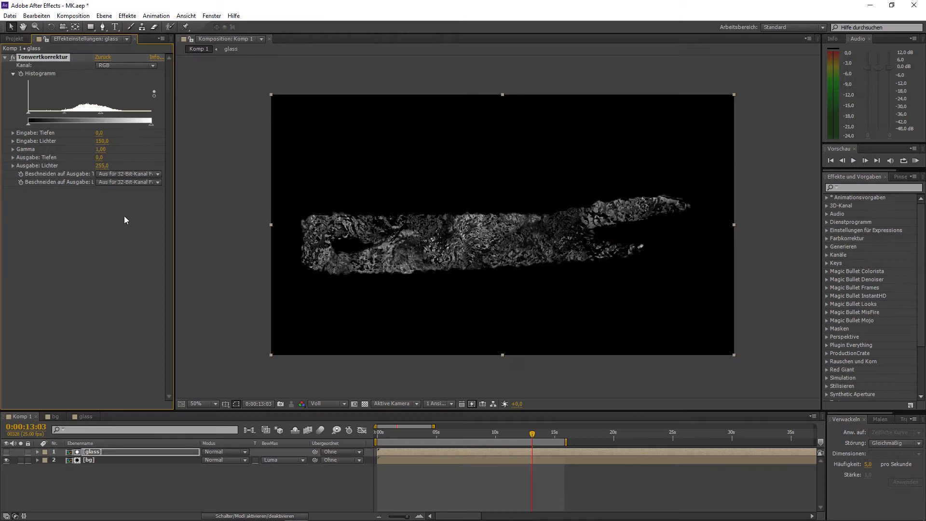
In the glass composition, draw a rectangular mask covering the whole noise shape and set its mode to Subtrahieren
click(86, 417)
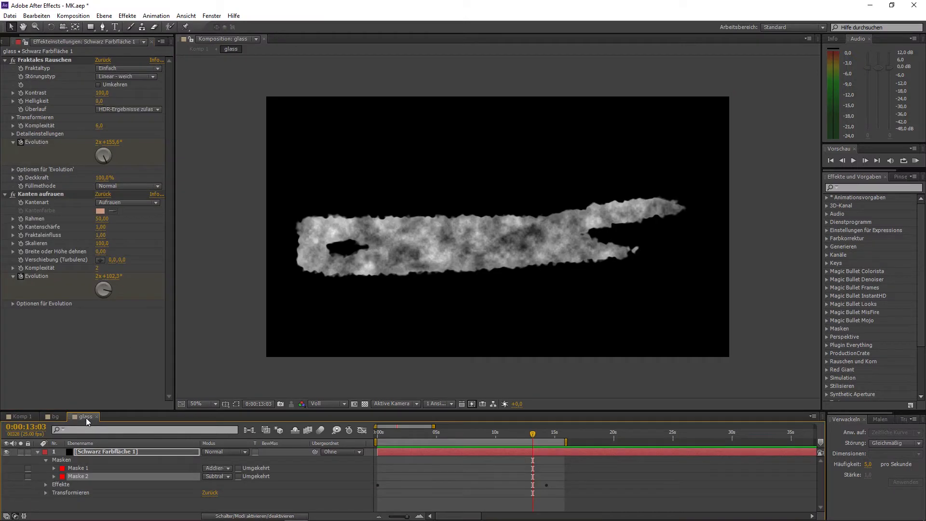
click(96, 27)
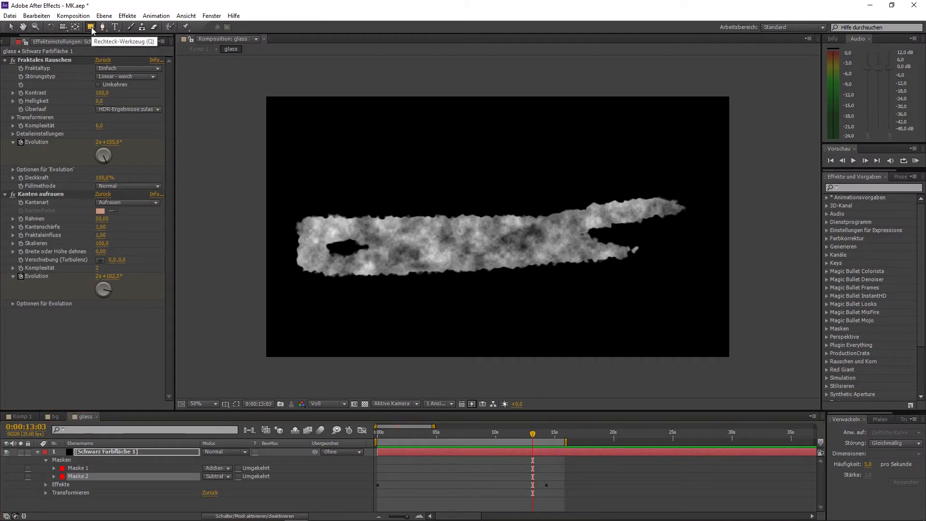
drag(255, 86, 713, 336)
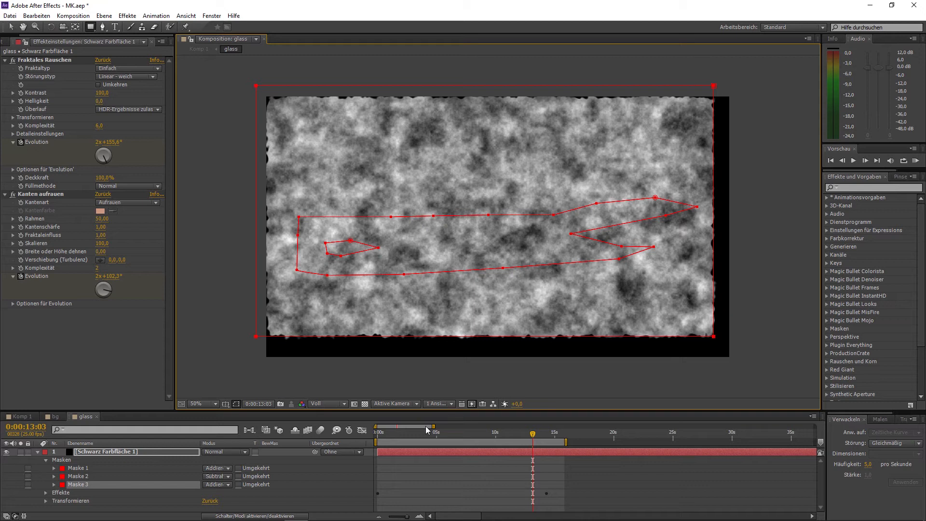
click(228, 484)
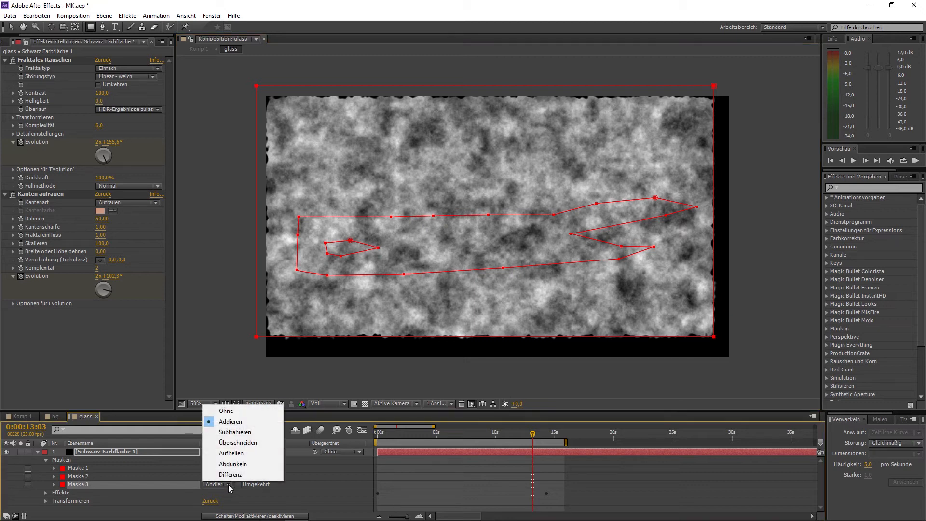
click(232, 434)
Keyframe the Maskenpfad of Maske 3 at 0:00:00:00, and at 0:00:09:12 shift the rectangle sideways off the noise shape to reveal it
key(Home)
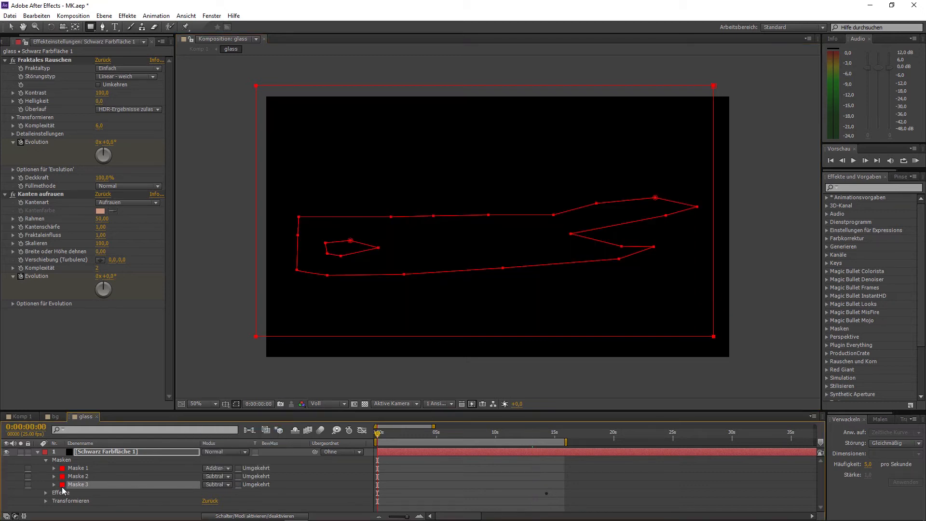
click(54, 484)
click(70, 483)
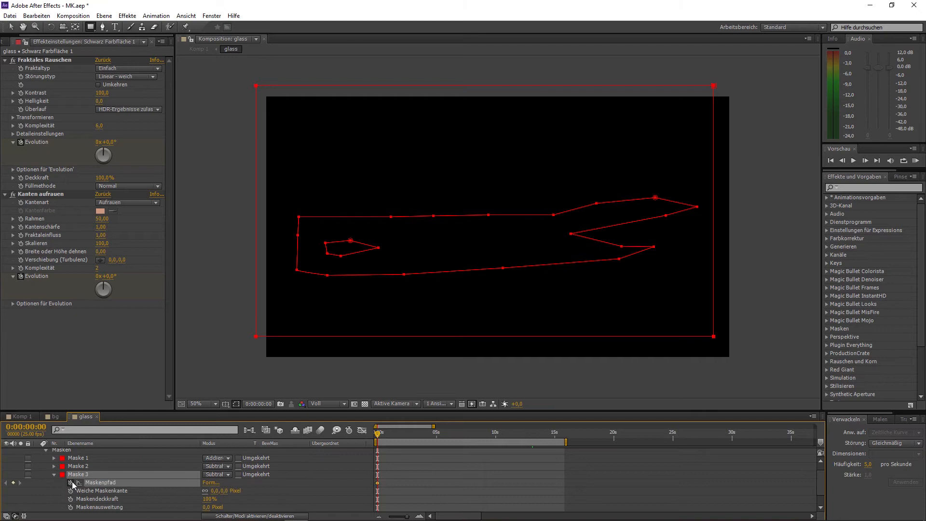
drag(378, 440, 490, 441)
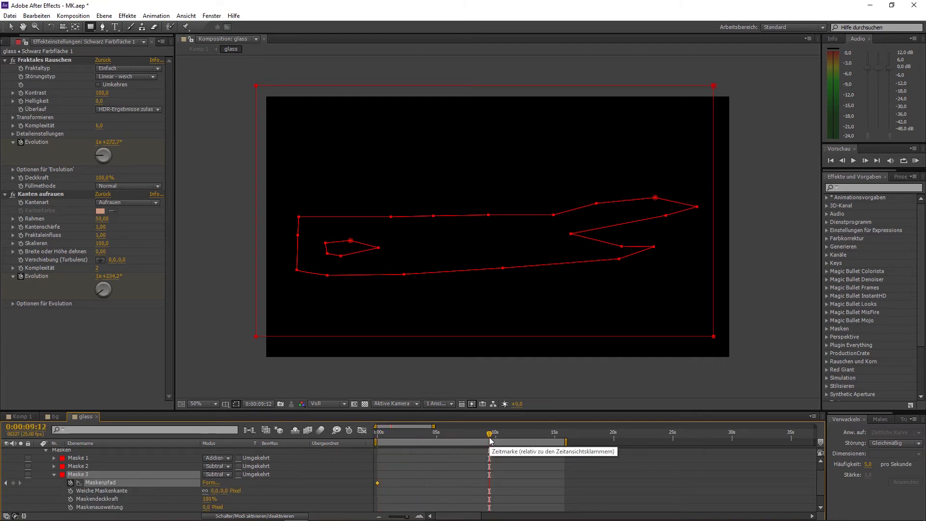
key(v)
drag(266, 336, 764, 338)
key(space)
Return to Komp 1 and select the bg layer
click(21, 415)
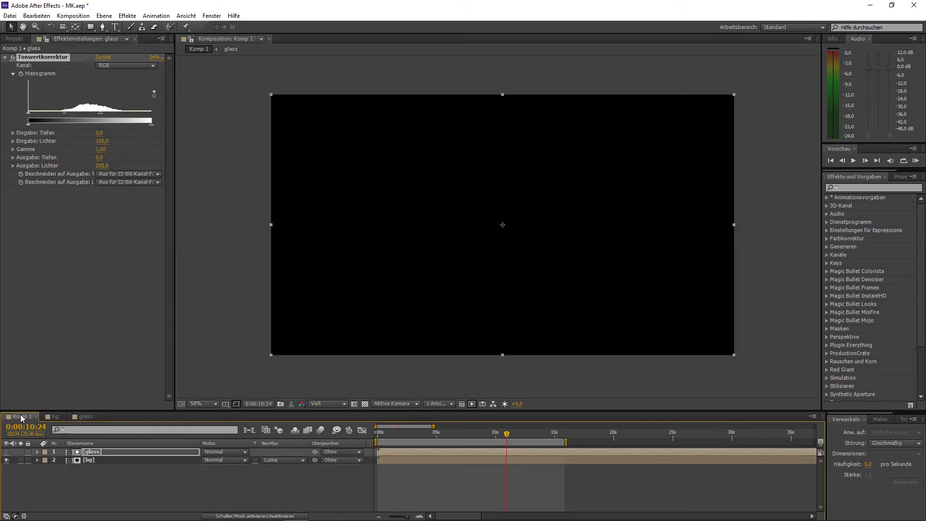
click(160, 459)
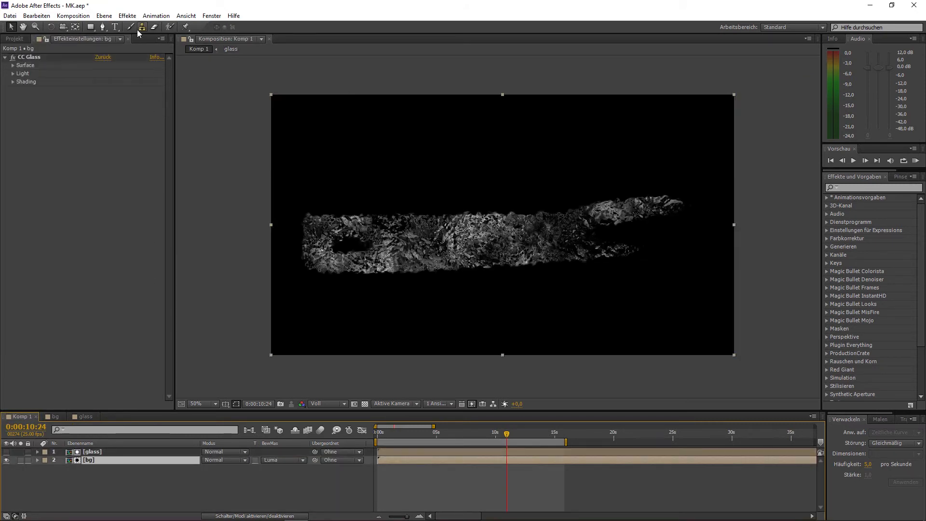
click(128, 15)
mouse_move(179, 111)
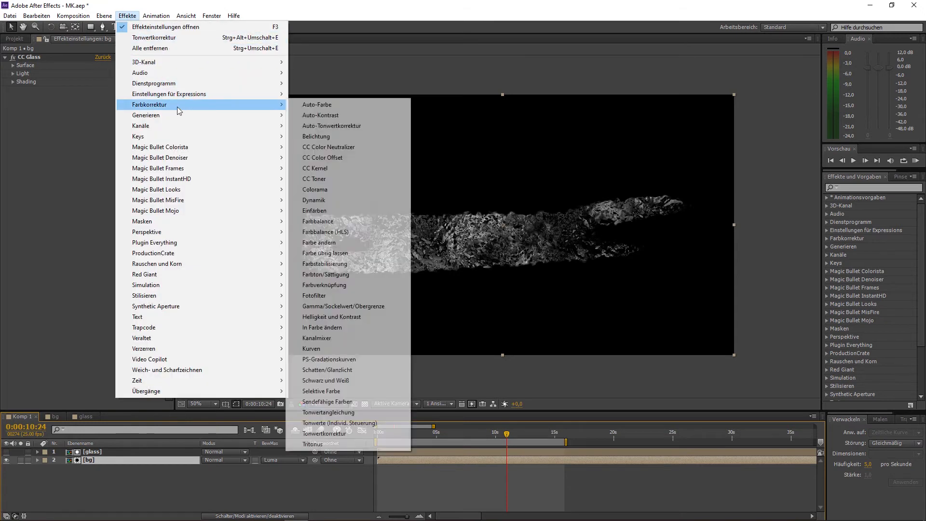
click(316, 348)
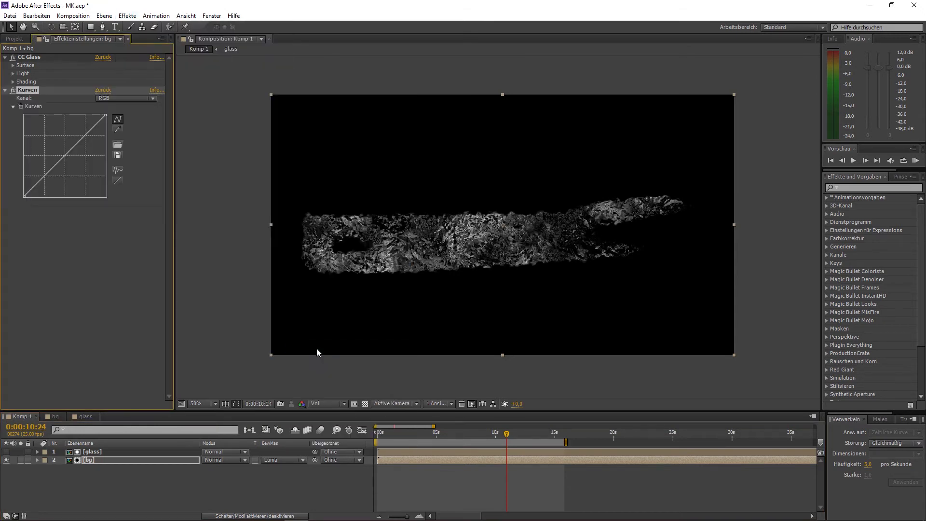
click(125, 97)
click(116, 119)
drag(64, 155, 65, 173)
click(125, 99)
click(118, 130)
click(149, 98)
click(147, 108)
key(Delete)
Apply Farbton/Sättigung to the bg layer, enable Einfärben and shift the colorize hue to blue
click(127, 15)
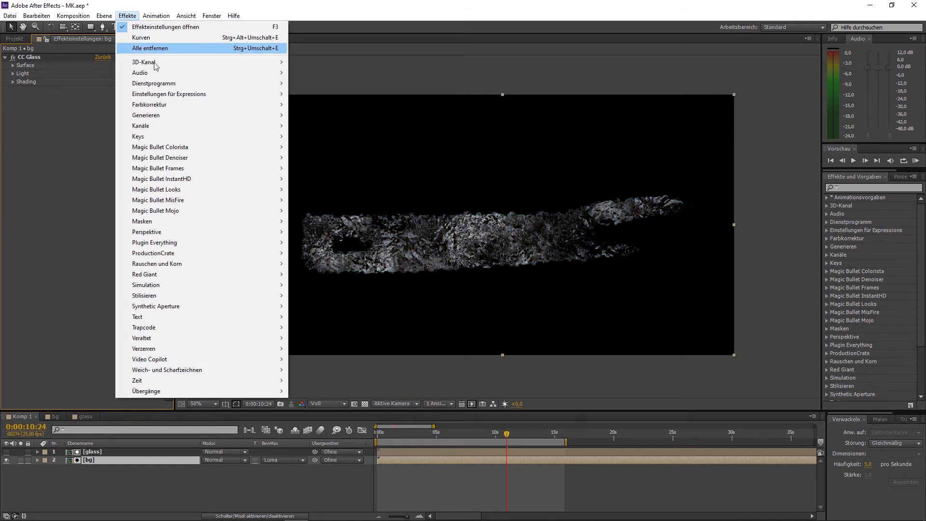
mouse_move(169, 107)
click(332, 273)
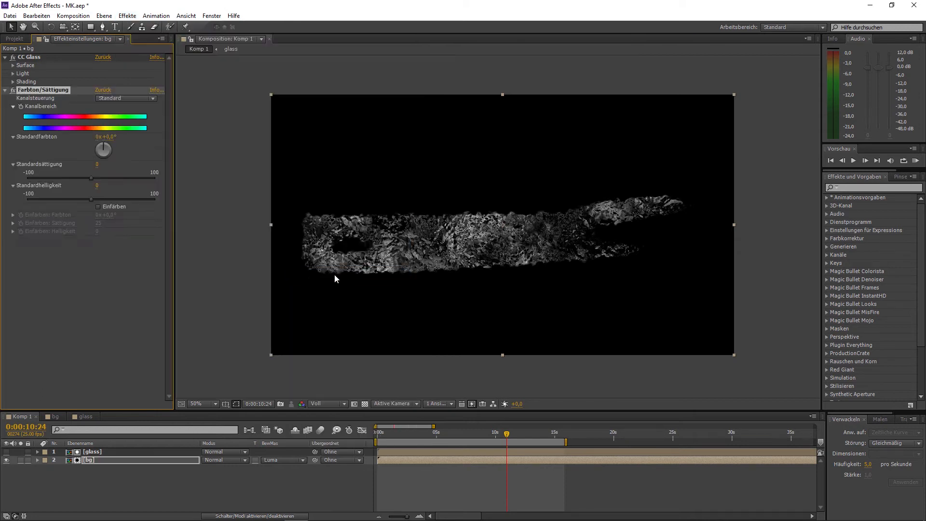
click(99, 207)
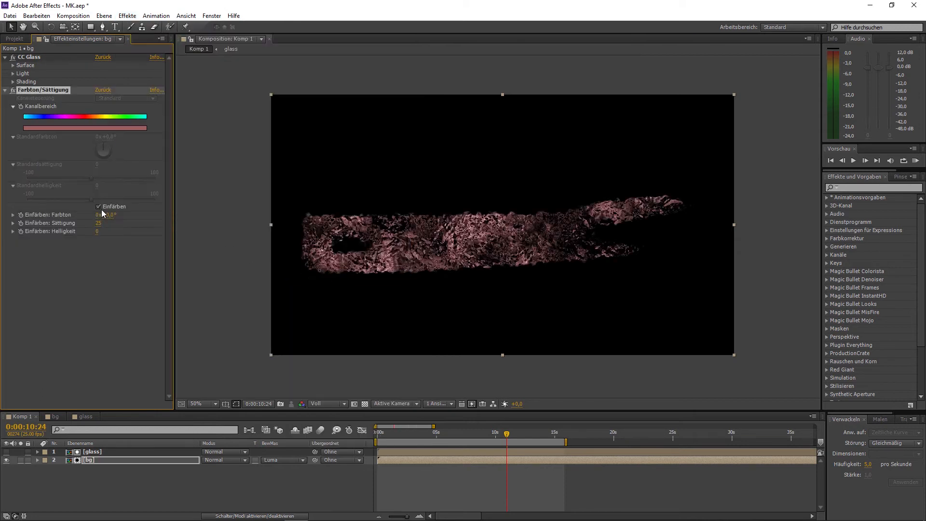
drag(107, 215, 123, 219)
click(111, 216)
click(112, 236)
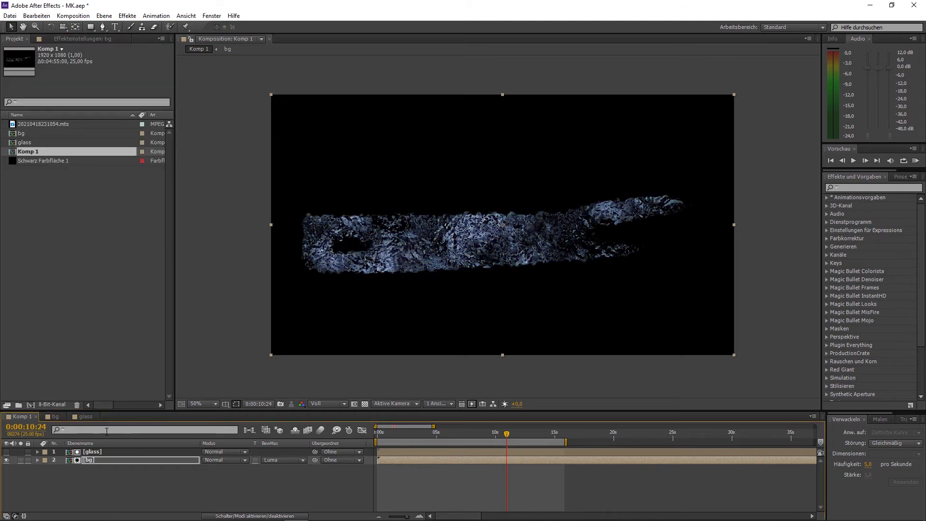
Precompose the glass and bg layers together into a new composition named sword, moving all attributes into it
shift+click(96, 452)
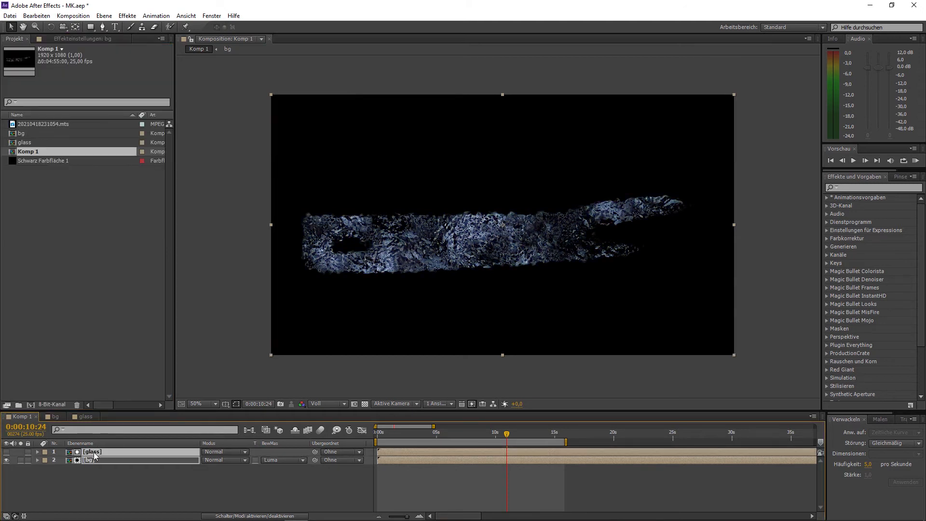
click(107, 17)
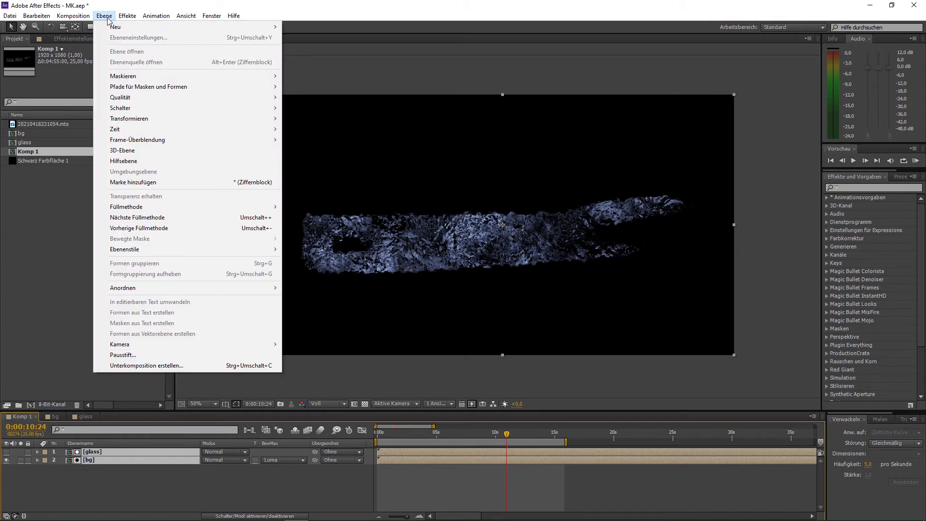
click(150, 367)
text(sword)
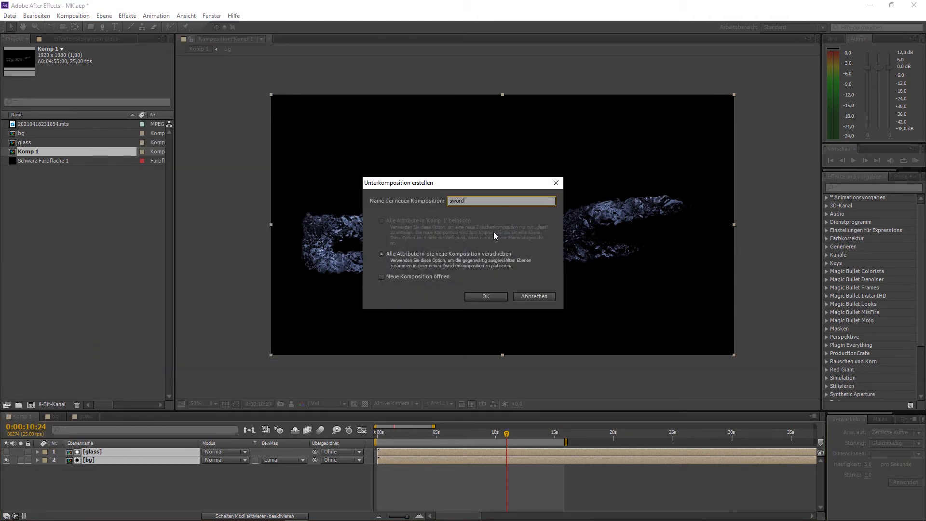
click(486, 296)
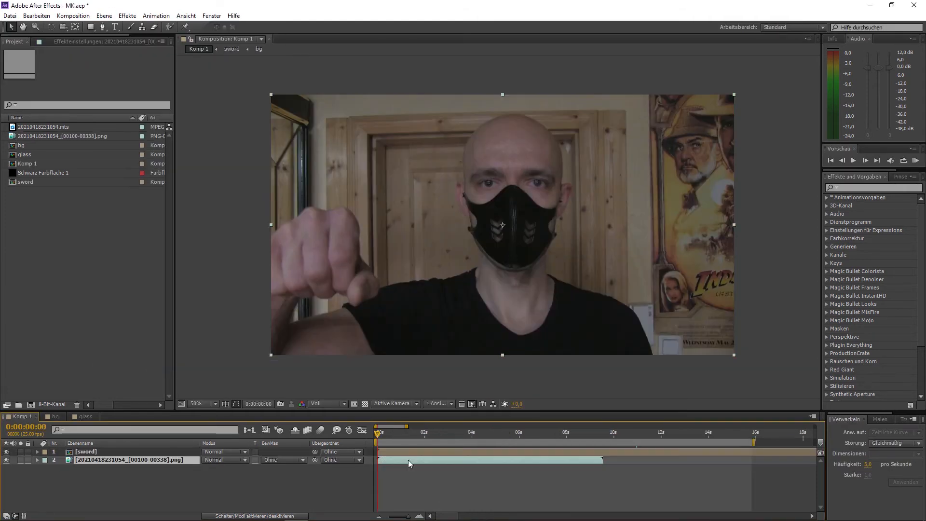
Send the footage layer to mocha AE for tracking and outline the fist with a closed four-point X-spline at frame 0
click(162, 16)
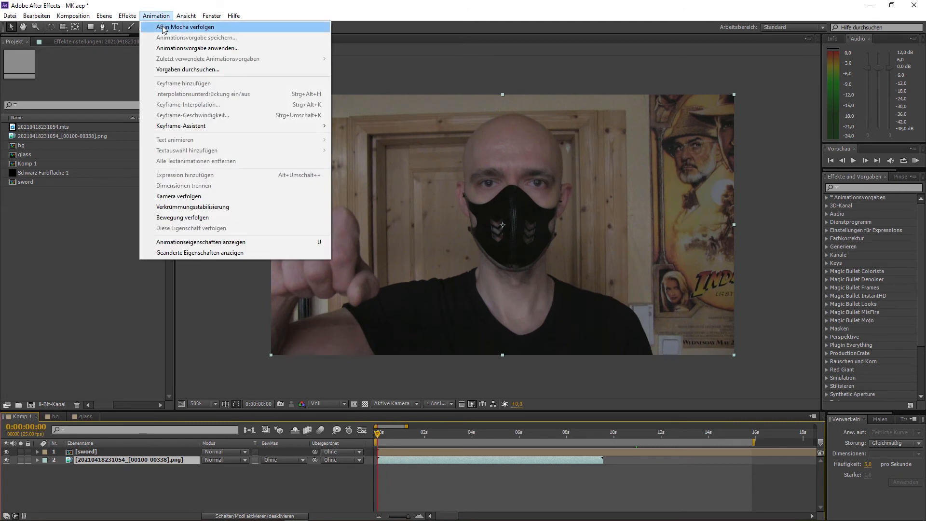
click(162, 28)
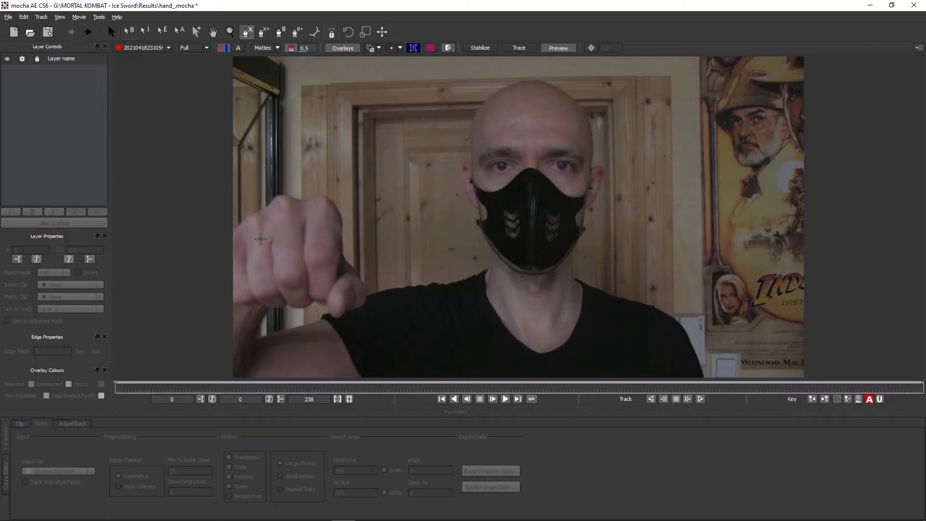
click(245, 232)
click(322, 216)
click(322, 279)
click(255, 293)
right_click(254, 295)
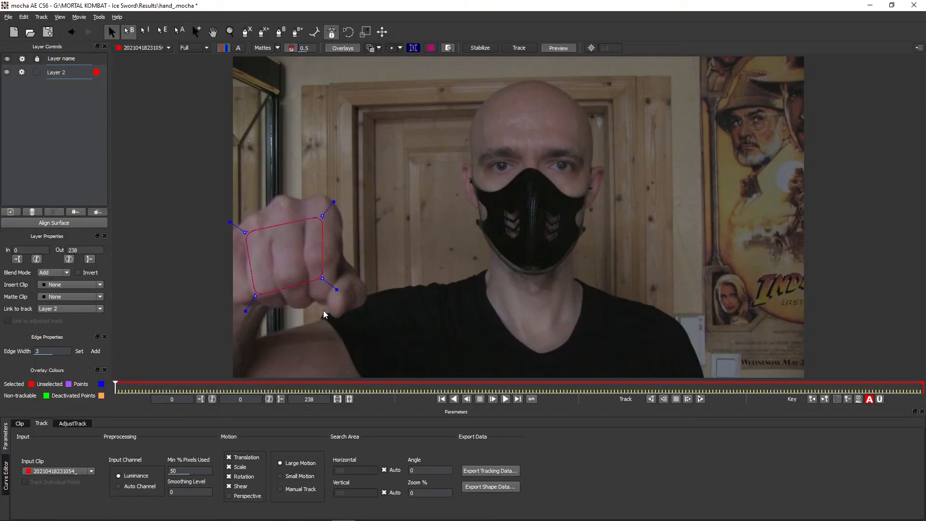
Track the fist outline forward through the whole clip and copy its exported tracking data to the clipboard
click(699, 399)
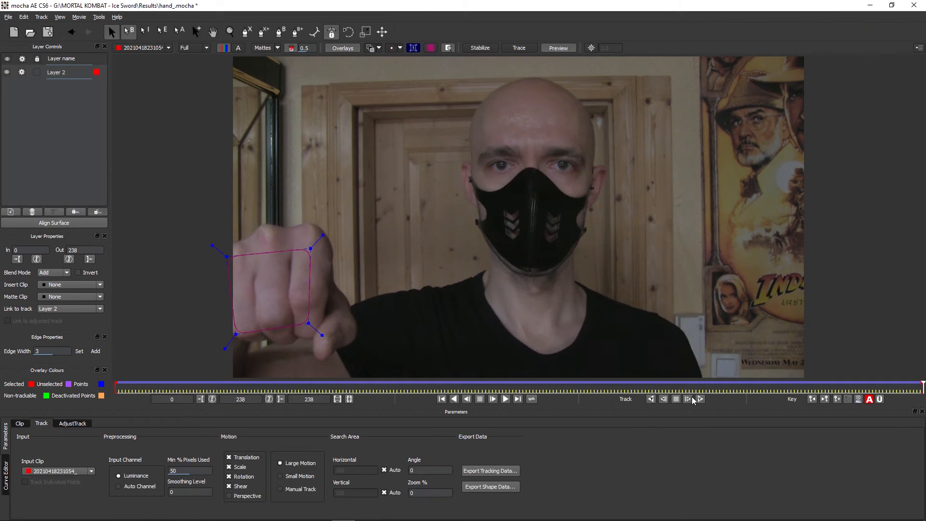
click(500, 471)
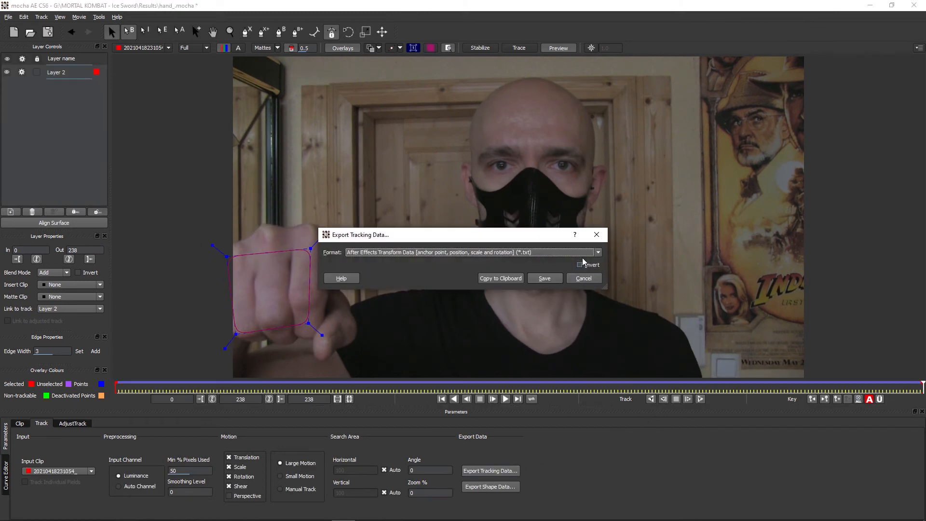
click(537, 252)
click(483, 274)
click(499, 278)
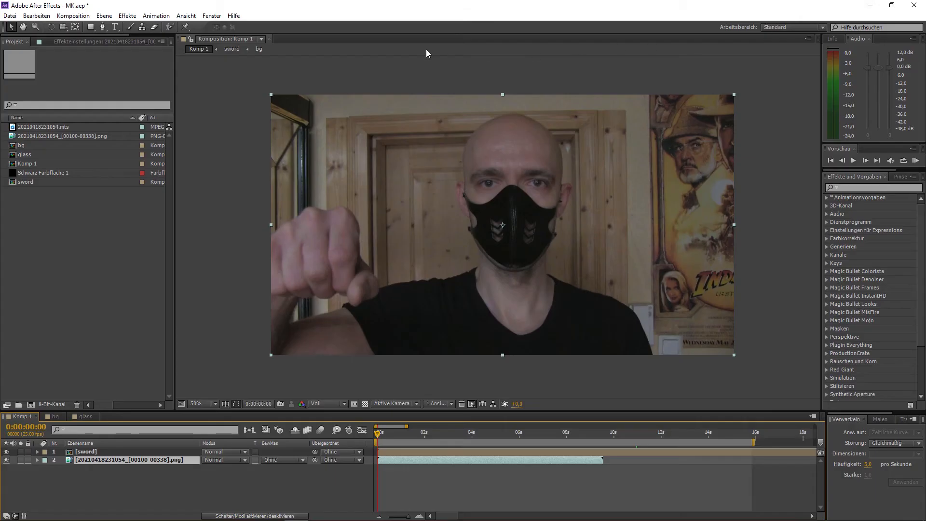
Create a new null object in Komp 1 and paste the copied mocha tracking data onto it
click(104, 15)
mouse_move(114, 29)
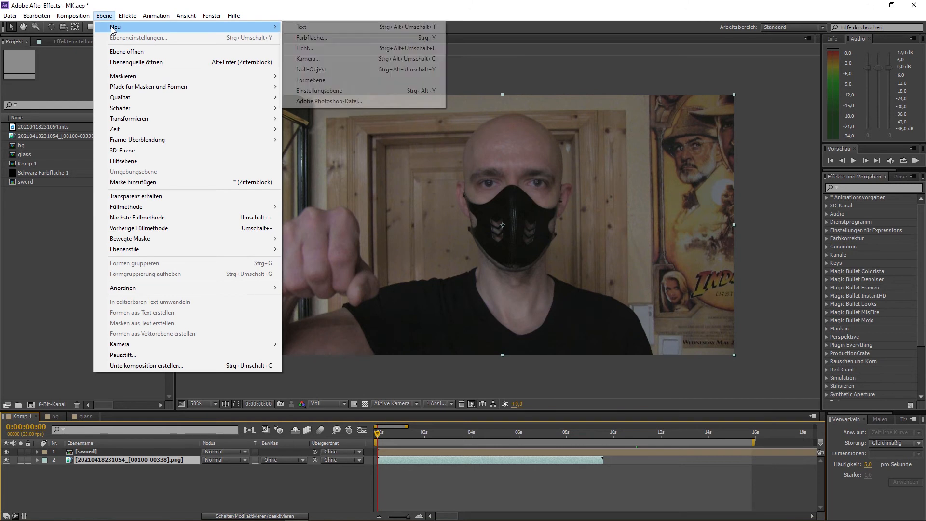
click(342, 70)
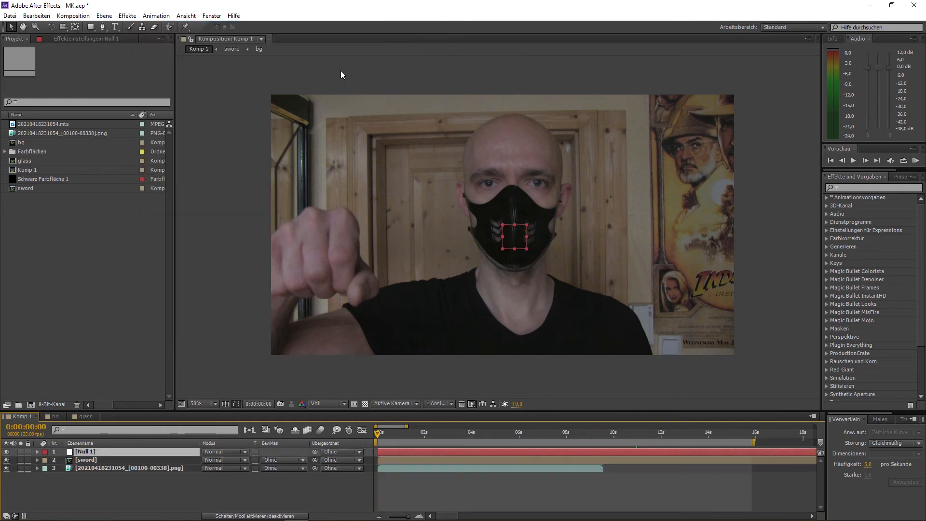
click(36, 16)
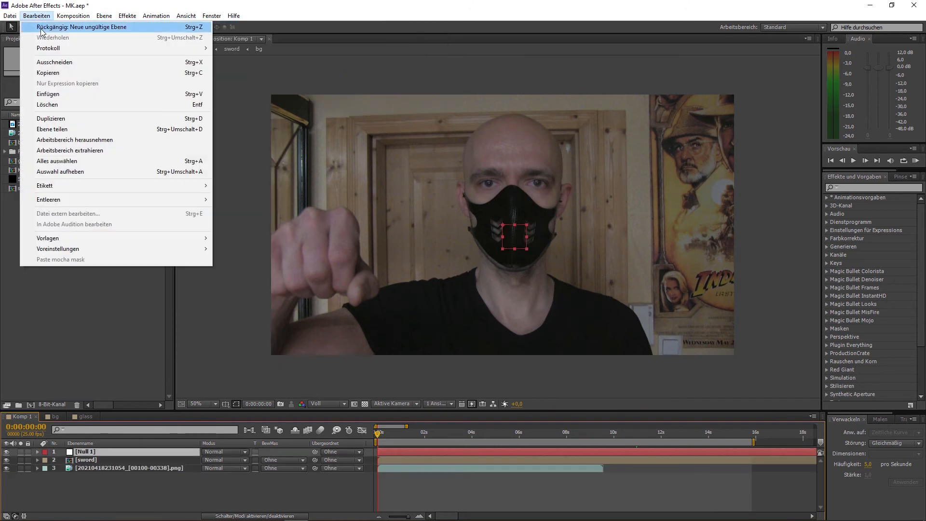
click(48, 94)
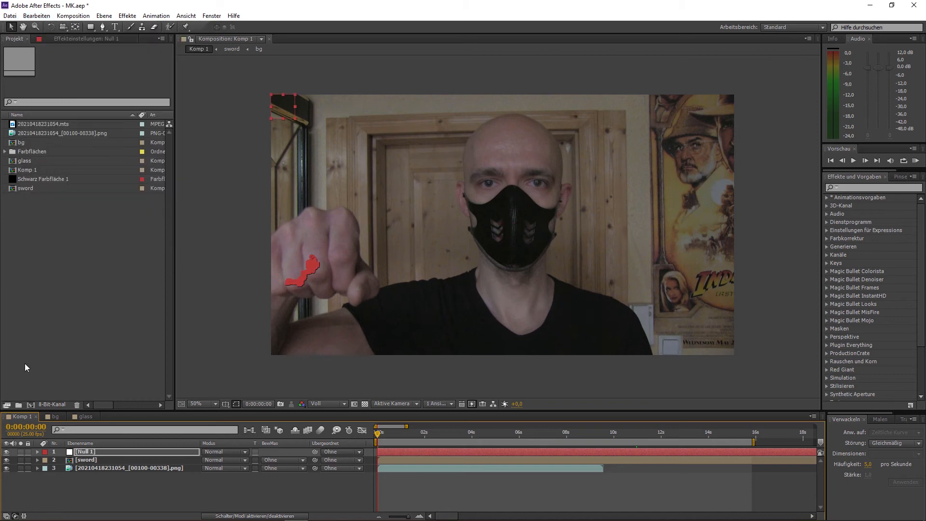
Remove the Ankerpunkt keyframes from the null's transform properties, keeping the position, scale and rotation keyframes
click(37, 452)
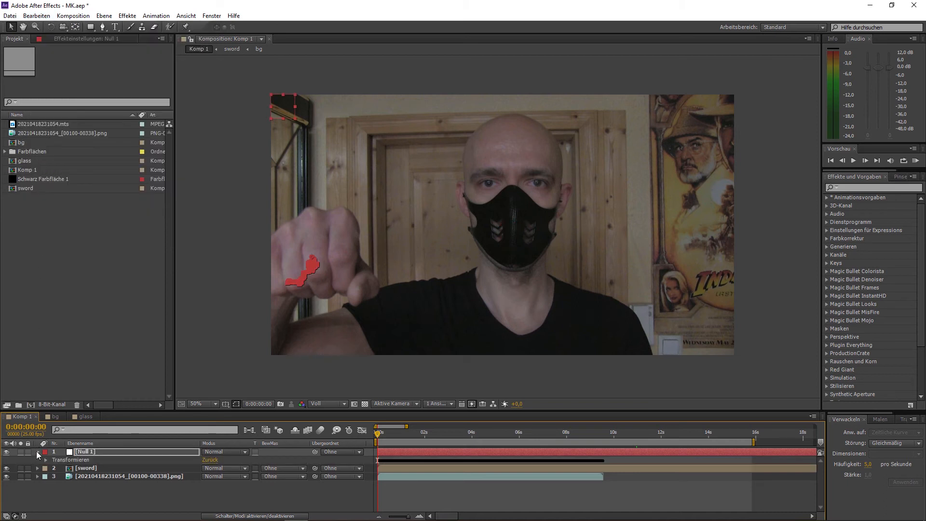
click(45, 460)
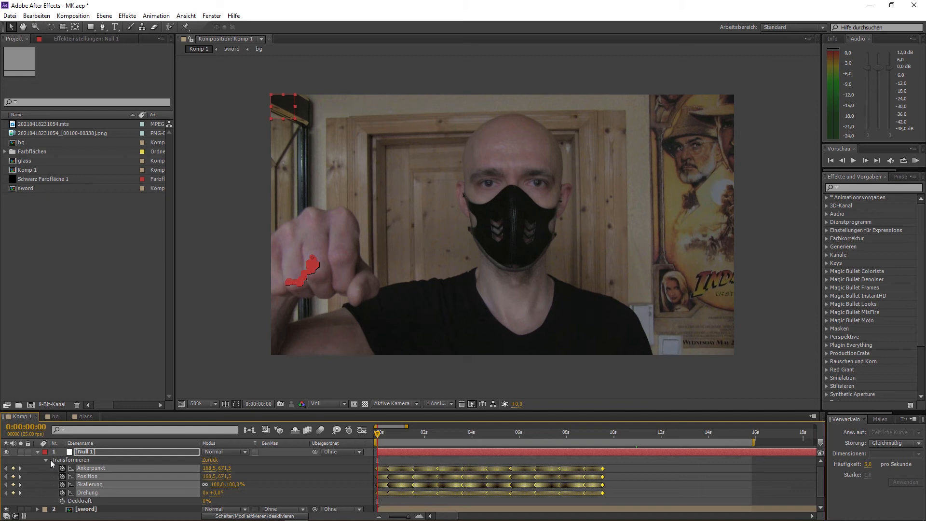
click(46, 473)
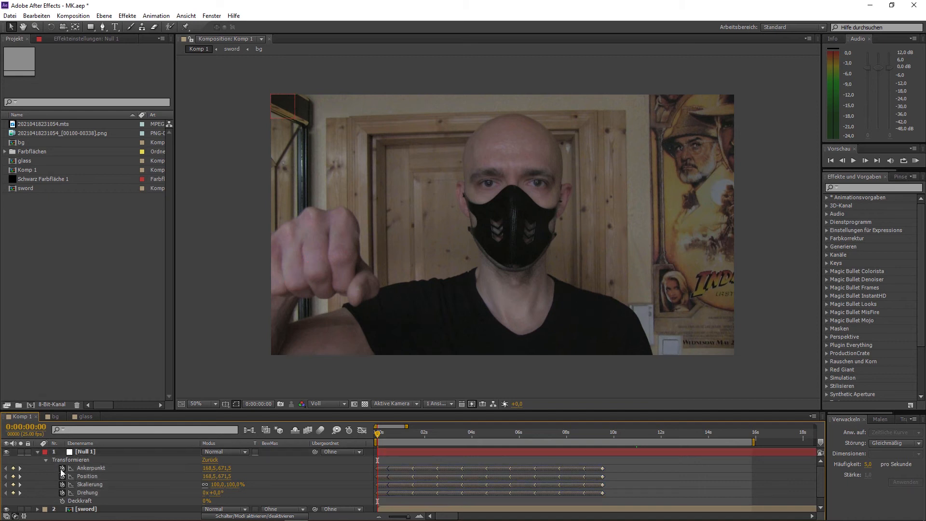
click(61, 468)
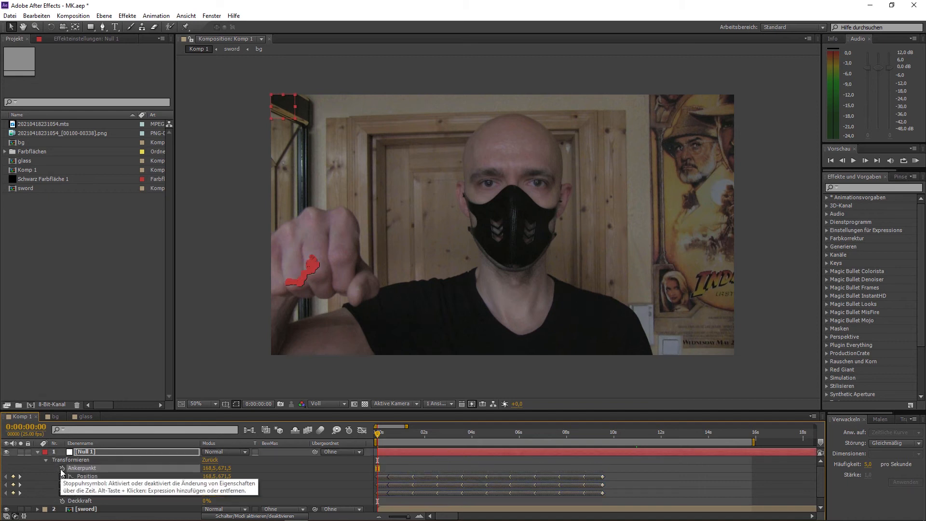
click(38, 453)
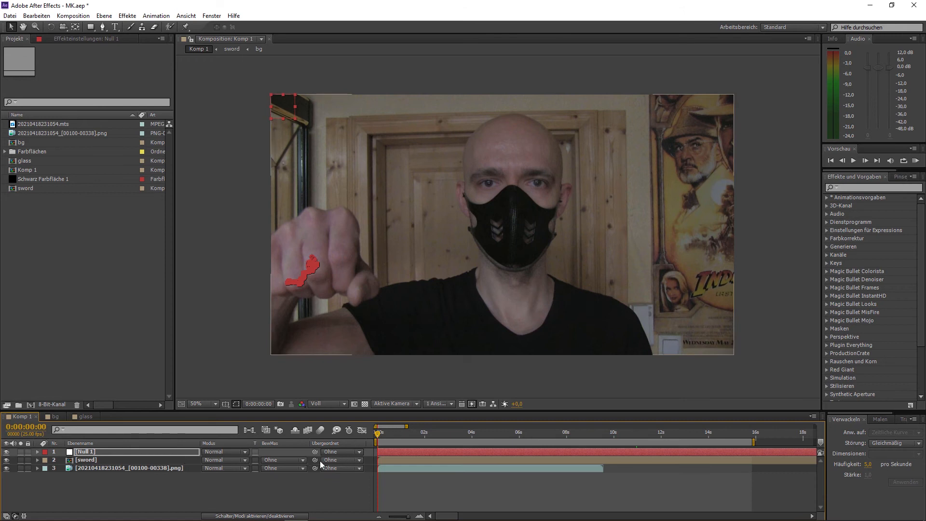
At 0:00:02:13, move the sword layer against the front of the fist and parent it to the null
drag(378, 433, 437, 434)
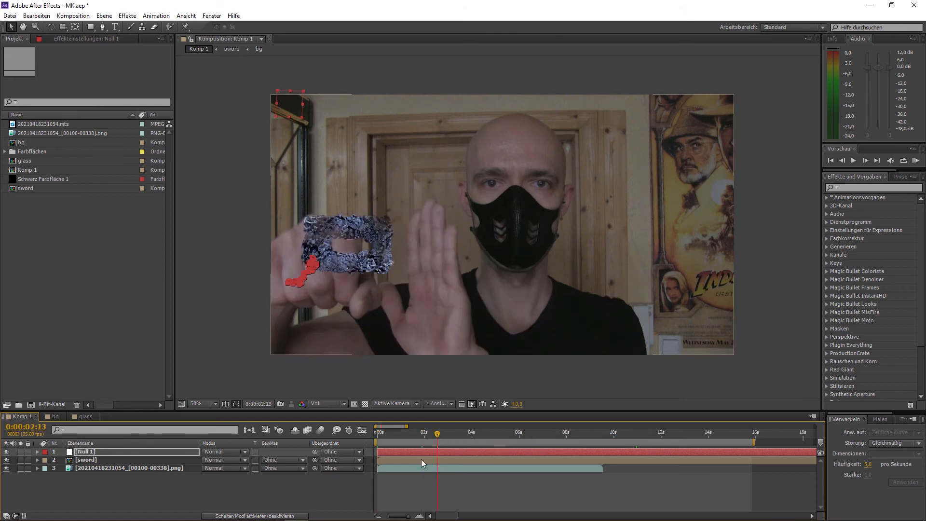
click(422, 462)
drag(367, 273, 397, 274)
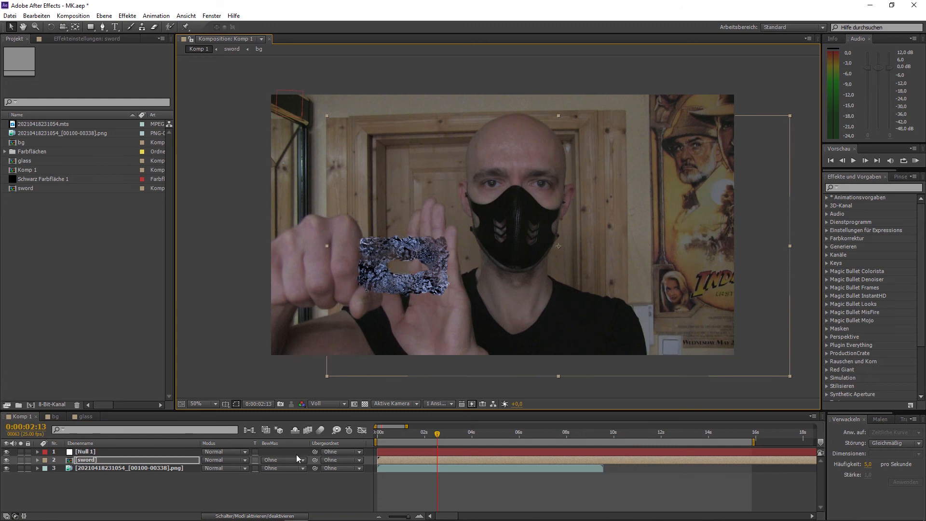
drag(314, 459, 87, 452)
key(space)
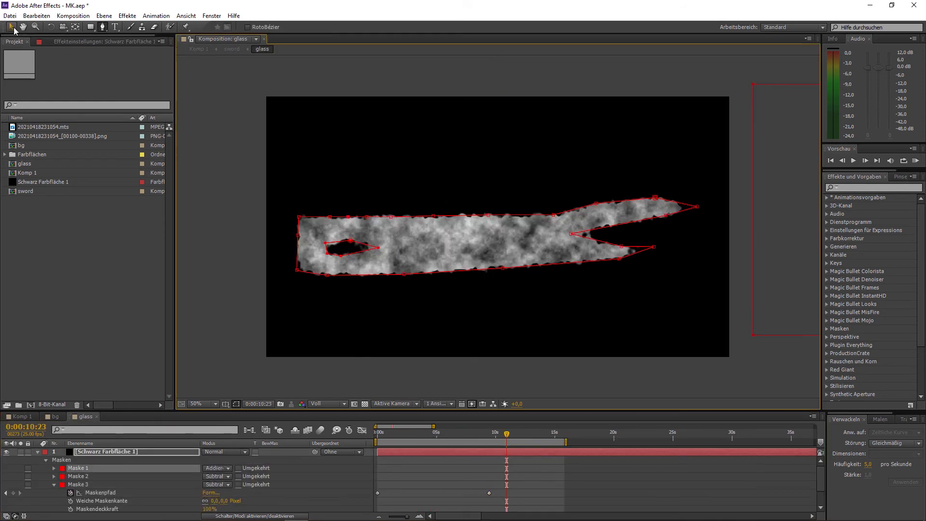
Reshape Maske 1 in the glass composition with one long spike upward and one downward near the sword's base
click(10, 27)
drag(348, 216, 326, 144)
click(103, 28)
click(351, 275)
click(11, 27)
drag(351, 275, 330, 324)
drag(318, 323, 339, 308)
Add points along the upper edge of Maske 1 and pull out two short spikes plus a long one slanting toward the tip
click(103, 28)
click(413, 216)
click(462, 215)
click(11, 27)
drag(414, 216, 413, 176)
drag(403, 177, 408, 182)
drag(462, 216, 464, 174)
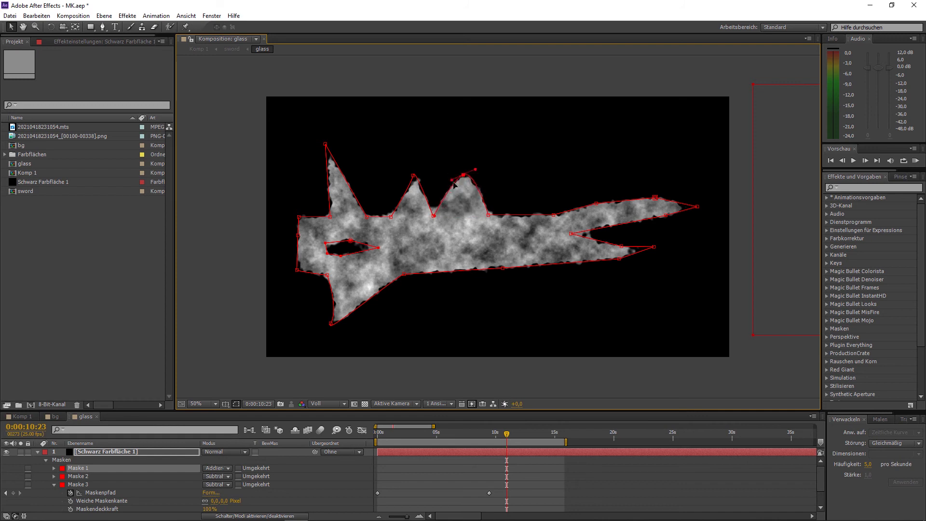
drag(554, 215, 581, 161)
drag(596, 208, 531, 223)
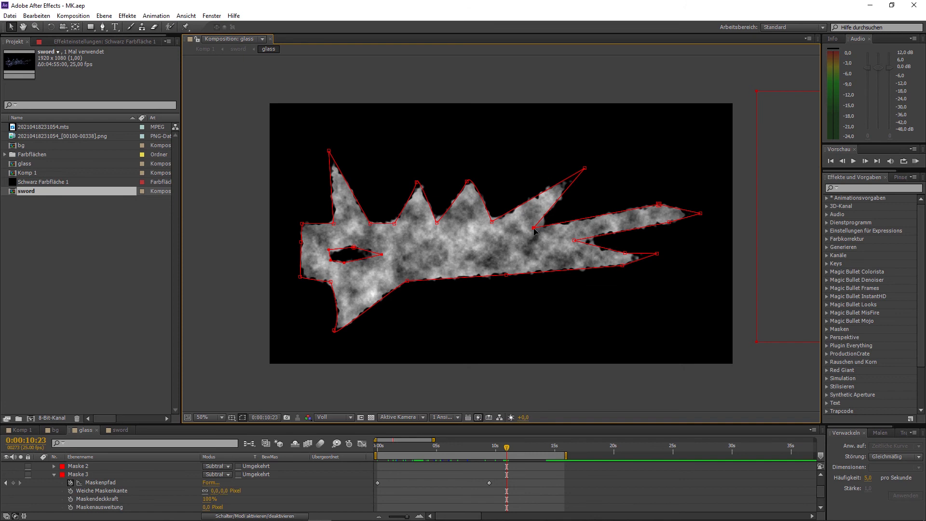
Set a Maskenpfad keyframe for Maske 1 at 0:00:02:21
drag(417, 450, 412, 450)
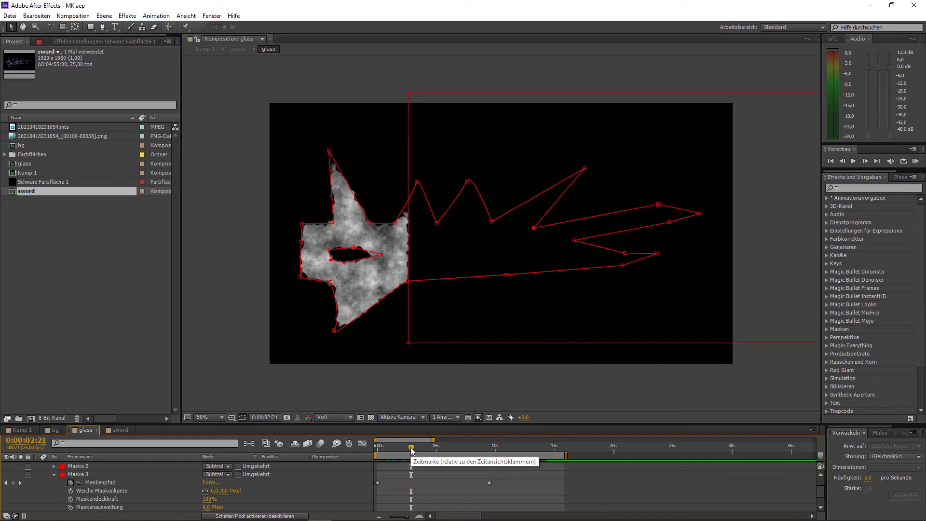
click(53, 474)
click(54, 475)
click(70, 482)
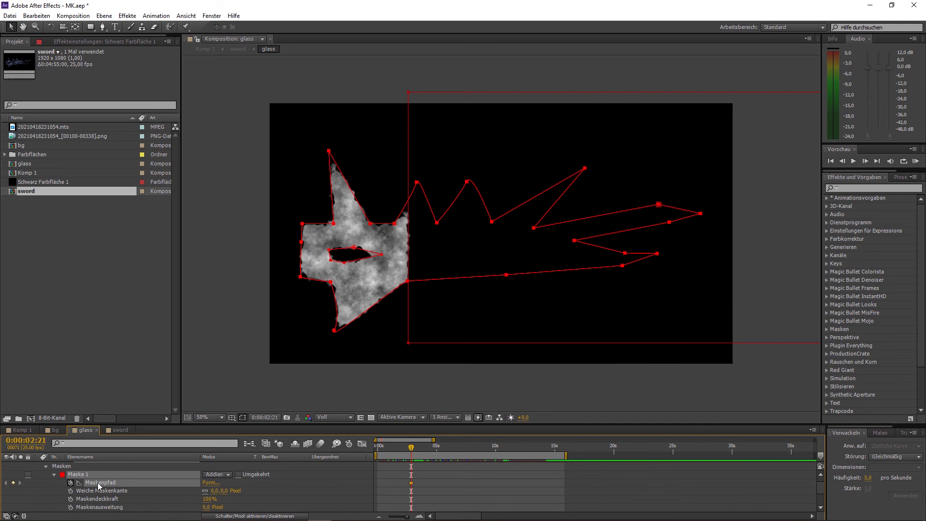
At about 0:00:01:12, flatten the upper and lower base spikes of Maske 1 into the blade's edges
click(394, 448)
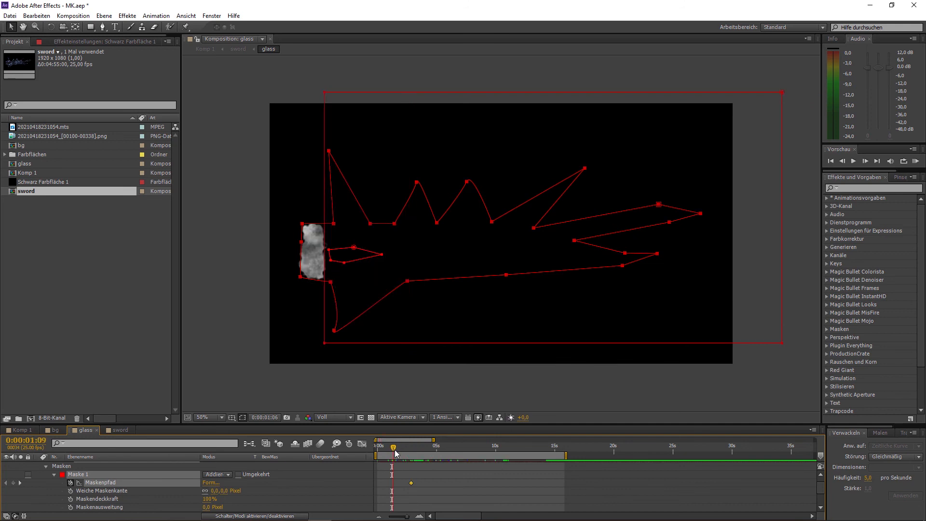
drag(334, 330, 379, 288)
drag(329, 152, 351, 223)
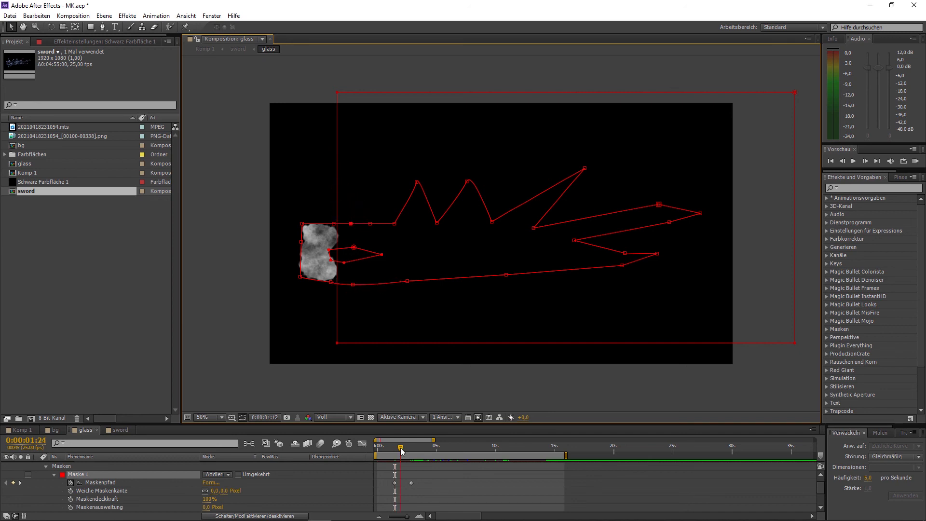